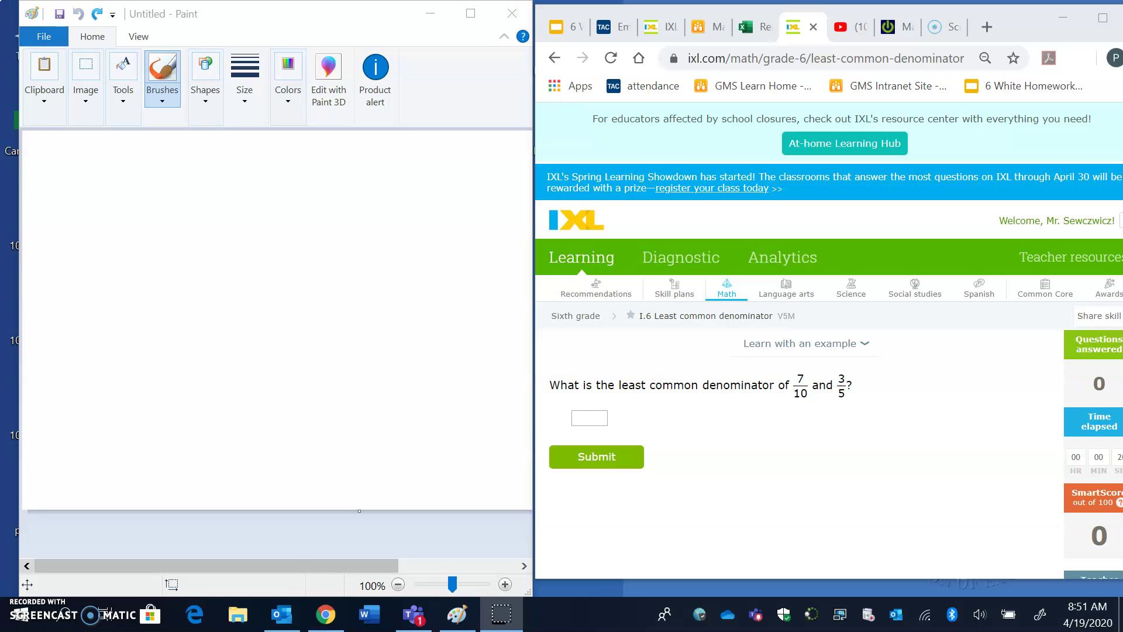
# - Handwrite a green 10 at the top left and a 5 beneath it, redrawing the badly drawn 5
pyautogui.click(62, 170)
pyautogui.moveTo(71, 168)
pyautogui.mouseDown()
pyautogui.moveTo(59, 224)
pyautogui.moveTo(124, 165)
pyautogui.mouseUp()
pyautogui.moveTo(74, 258); pyautogui.dragTo(122, 245)
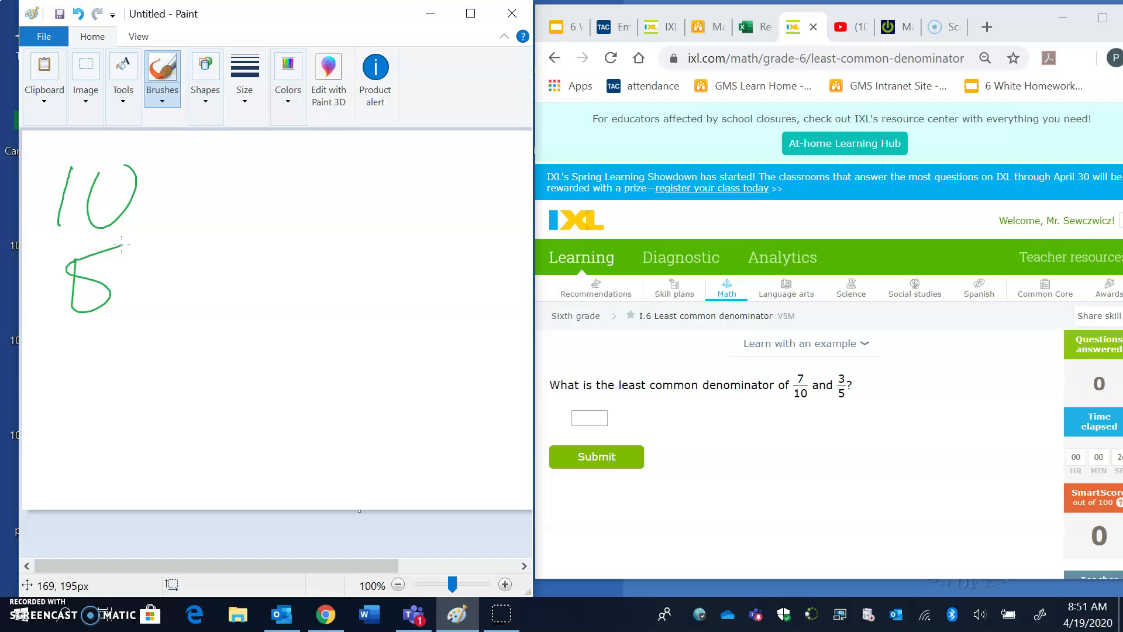
pyautogui.click(77, 13)
pyautogui.moveTo(68, 256)
pyautogui.mouseDown()
pyautogui.moveTo(51, 269)
pyautogui.moveTo(57, 319)
pyautogui.mouseUp()
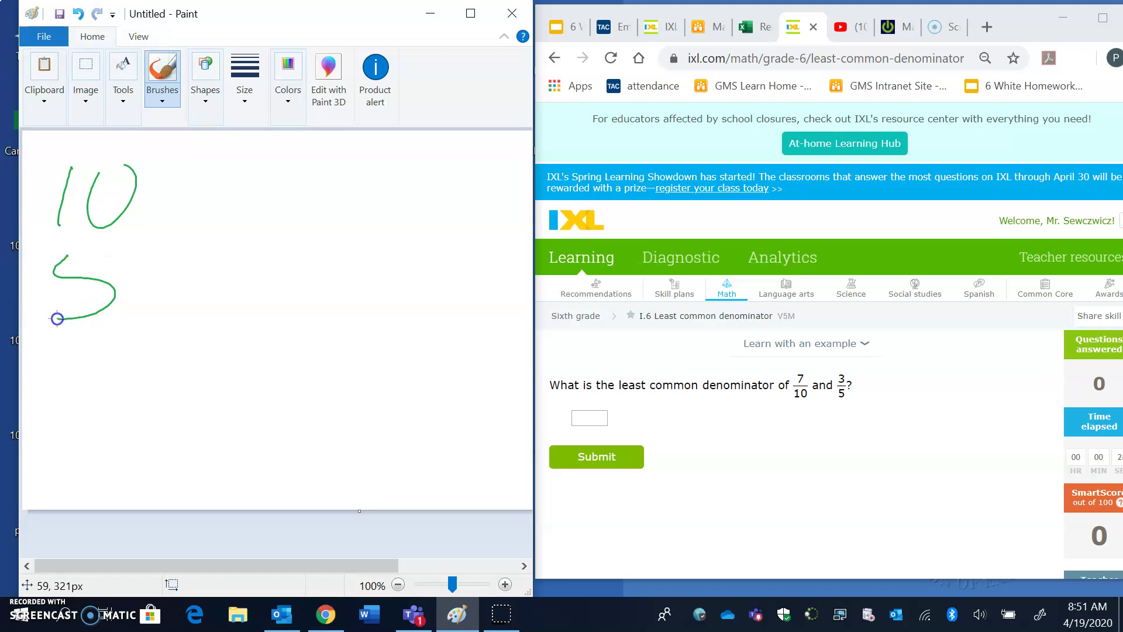
pyautogui.moveTo(58, 251); pyautogui.dragTo(114, 245)
# - Extend the rows to 10, 20, 30, 40 over 5, 10, 15, 20 and loop the two 10s
pyautogui.moveTo(196, 171); pyautogui.dragTo(233, 204)
pyautogui.moveTo(249, 170)
pyautogui.mouseDown()
pyautogui.moveTo(241, 204)
pyautogui.moveTo(248, 168)
pyautogui.moveTo(324, 189)
pyautogui.moveTo(341, 186)
pyautogui.moveTo(344, 166)
pyautogui.mouseUp()
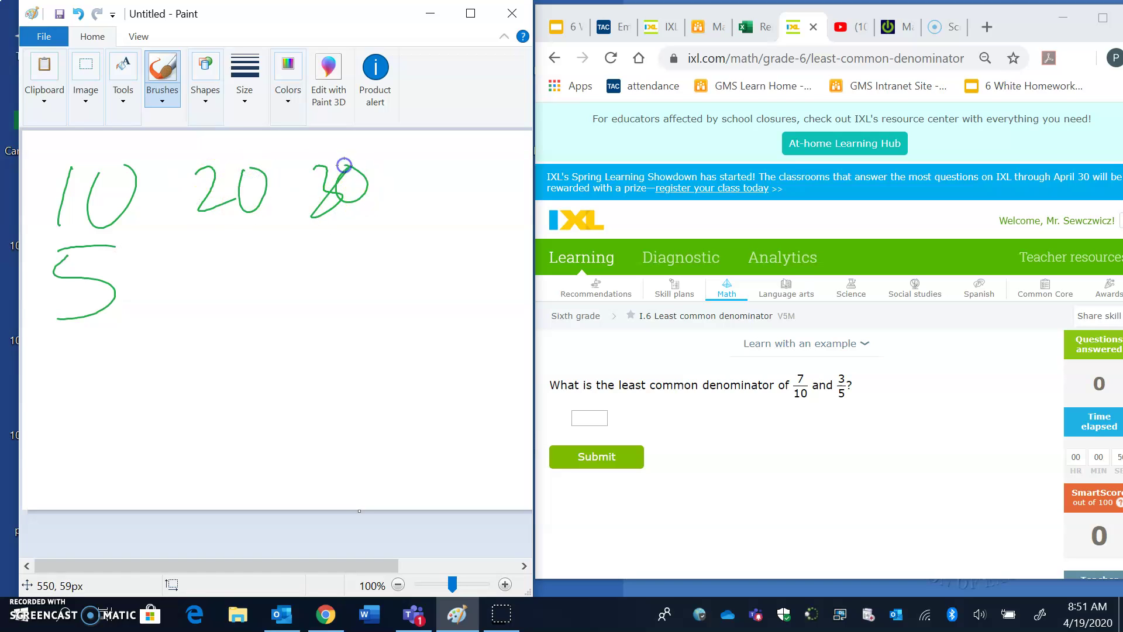
pyautogui.moveTo(413, 161)
pyautogui.mouseDown()
pyautogui.moveTo(433, 186)
pyautogui.moveTo(424, 227)
pyautogui.mouseUp()
pyautogui.moveTo(492, 164); pyautogui.dragTo(500, 180)
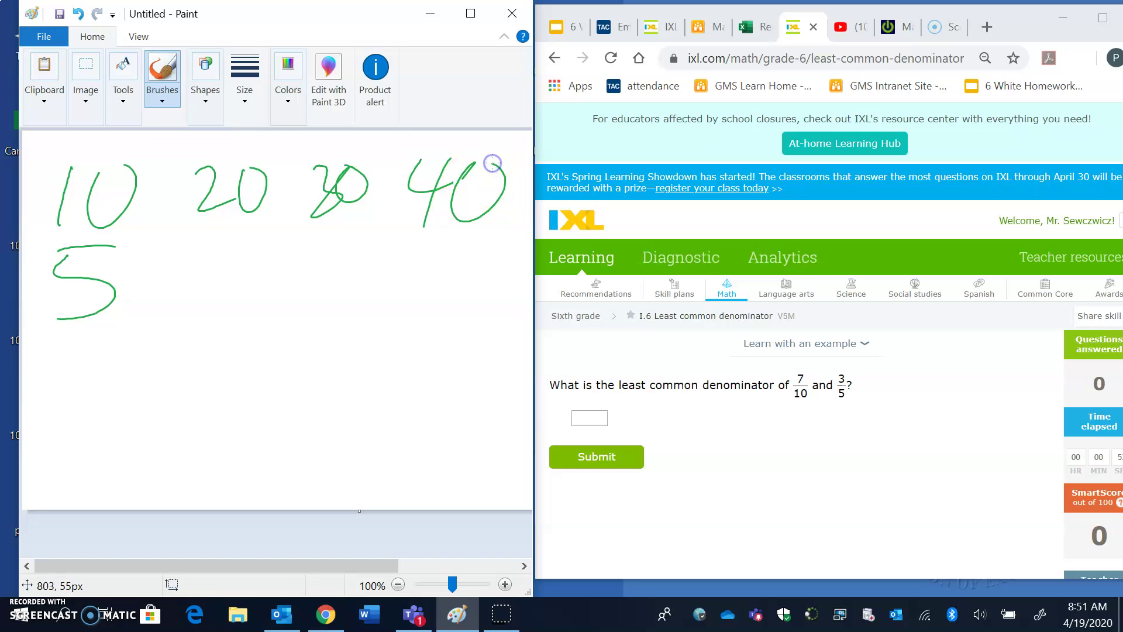
pyautogui.moveTo(185, 245)
pyautogui.mouseDown()
pyautogui.moveTo(174, 304)
pyautogui.moveTo(237, 251)
pyautogui.mouseUp()
pyautogui.moveTo(306, 248)
pyautogui.mouseDown()
pyautogui.moveTo(302, 304)
pyautogui.moveTo(339, 295)
pyautogui.moveTo(364, 237)
pyautogui.moveTo(437, 257)
pyautogui.moveTo(446, 296)
pyautogui.mouseUp()
pyautogui.moveTo(489, 250); pyautogui.dragTo(493, 254)
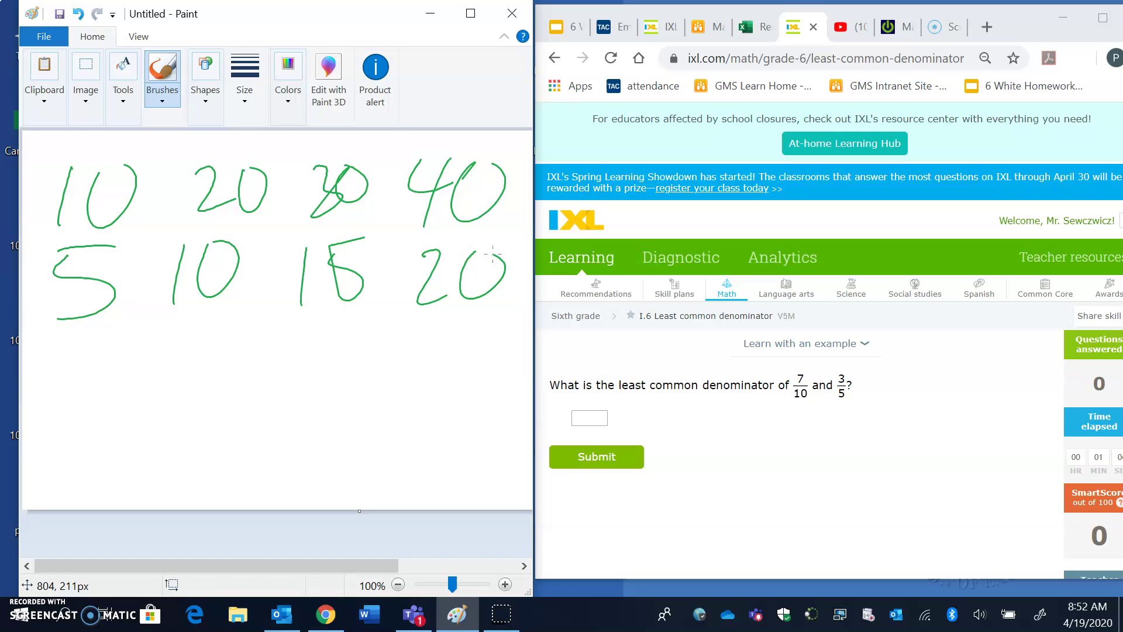
pyautogui.moveTo(120, 140)
pyautogui.mouseDown()
pyautogui.moveTo(76, 145)
pyautogui.moveTo(159, 315)
pyautogui.moveTo(181, 208)
pyautogui.moveTo(125, 132)
pyautogui.mouseUp()
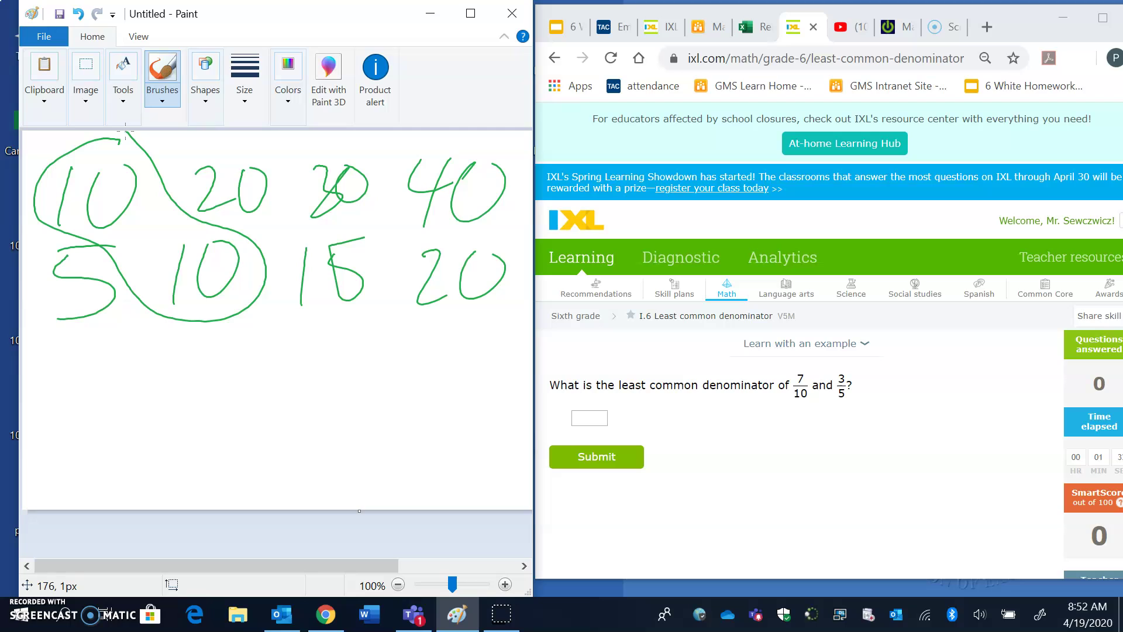
# - Enter 10 in the IXL answer box, fixing a typo, and submit it
pyautogui.click(589, 418)
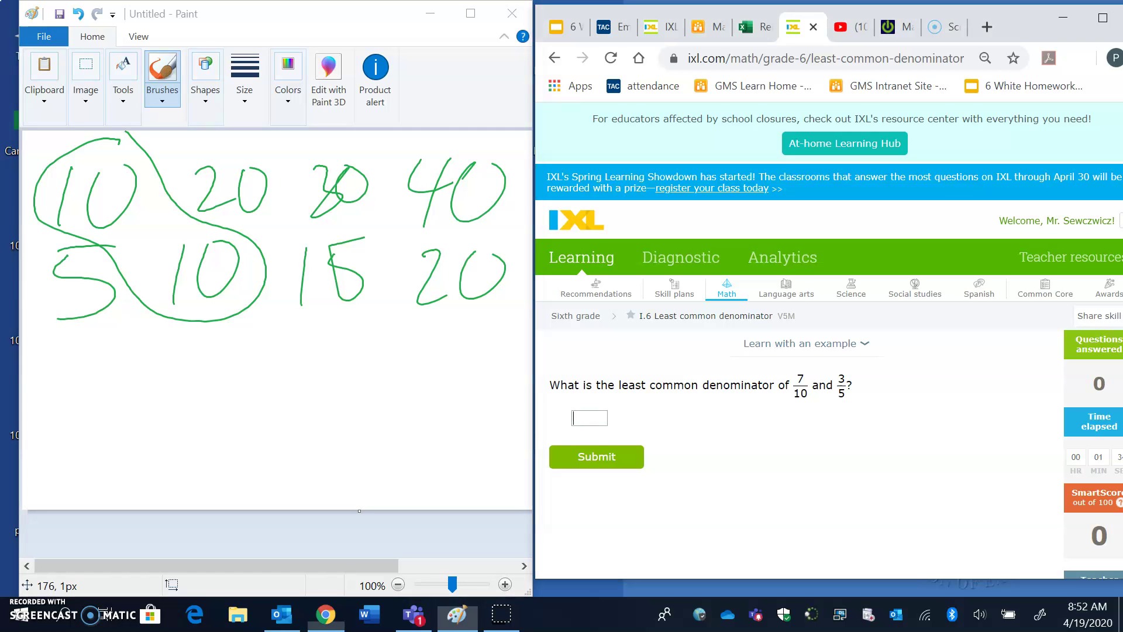
pyautogui.write('10')
pyautogui.press('BackSpace')
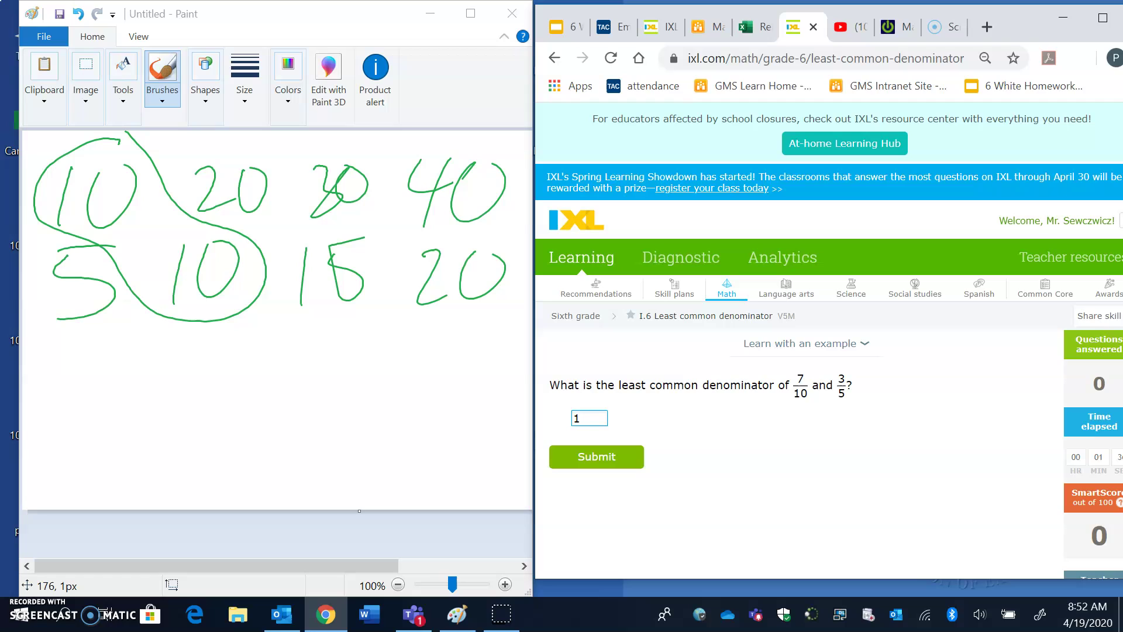
pyautogui.write('0')
pyautogui.press('Return')
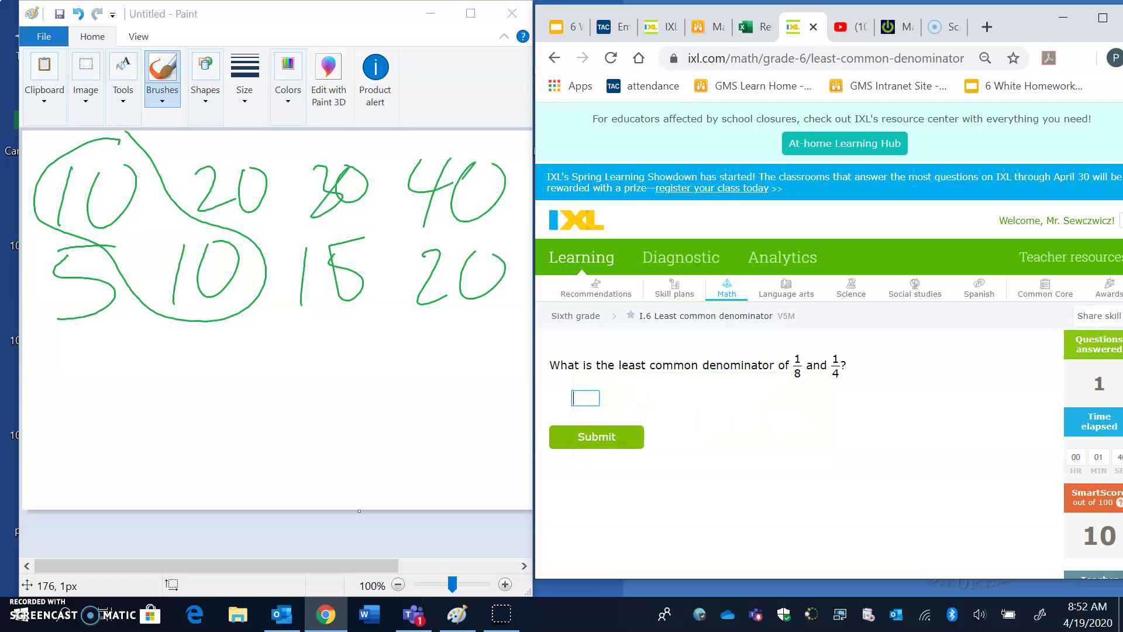
# - Handwrite 8, 16, 24, 32 over 4, 8 in Paint and loop the two 8s
pyautogui.click(90, 377)
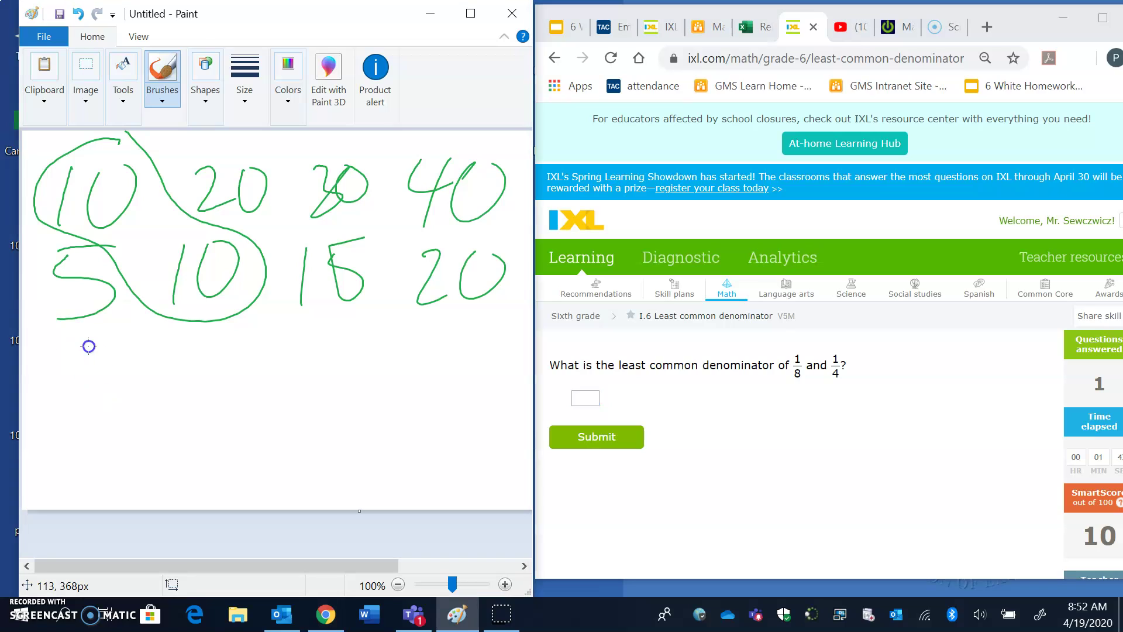
pyautogui.moveTo(92, 353); pyautogui.dragTo(88, 355)
pyautogui.moveTo(64, 426)
pyautogui.mouseDown()
pyautogui.moveTo(96, 449)
pyautogui.moveTo(85, 492)
pyautogui.mouseUp()
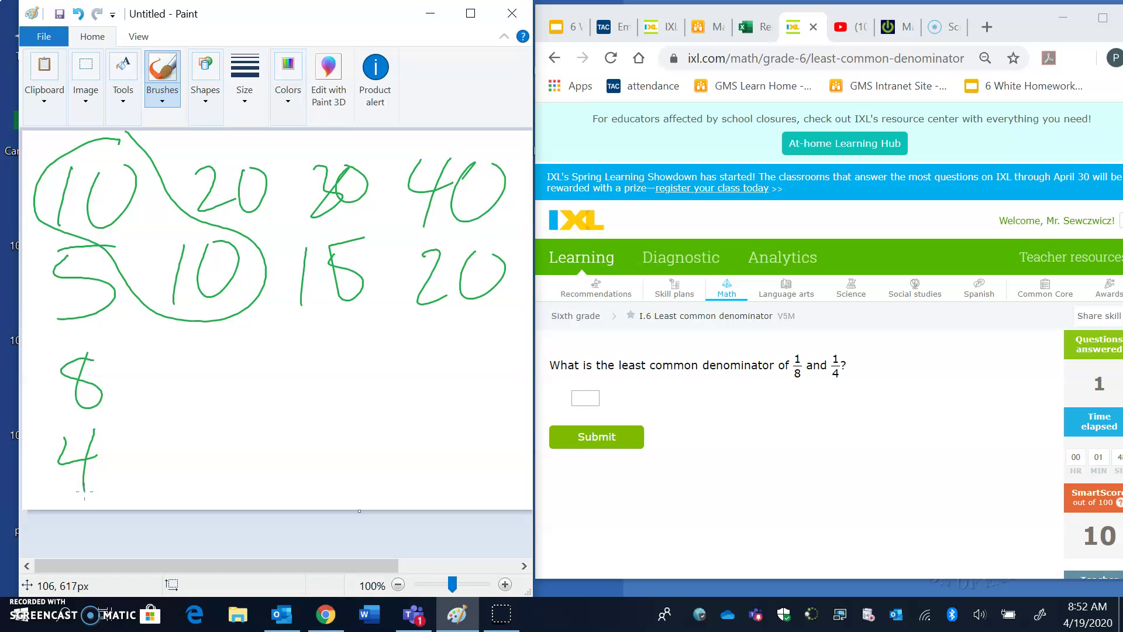
pyautogui.moveTo(166, 357)
pyautogui.mouseDown()
pyautogui.moveTo(162, 399)
pyautogui.moveTo(192, 370)
pyautogui.moveTo(182, 394)
pyautogui.mouseUp()
pyautogui.moveTo(282, 365)
pyautogui.mouseDown()
pyautogui.moveTo(319, 391)
pyautogui.moveTo(321, 369)
pyautogui.moveTo(358, 369)
pyautogui.mouseUp()
pyautogui.moveTo(355, 349); pyautogui.dragTo(339, 398)
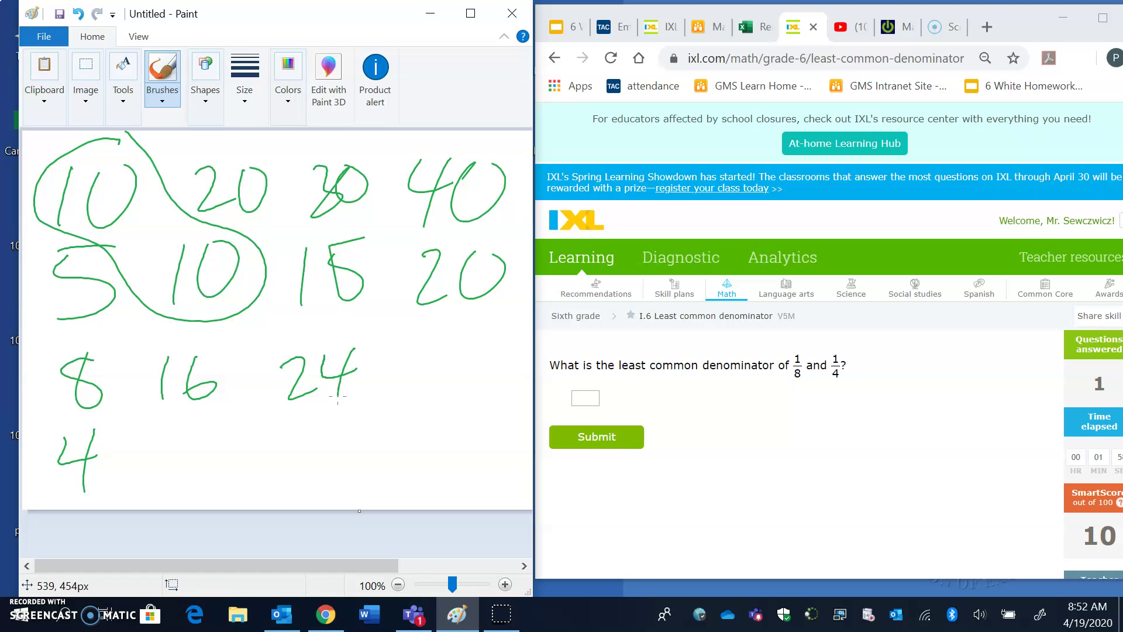
pyautogui.moveTo(401, 349)
pyautogui.mouseDown()
pyautogui.moveTo(417, 369)
pyautogui.moveTo(405, 394)
pyautogui.mouseUp()
pyautogui.moveTo(446, 349); pyautogui.dragTo(489, 375)
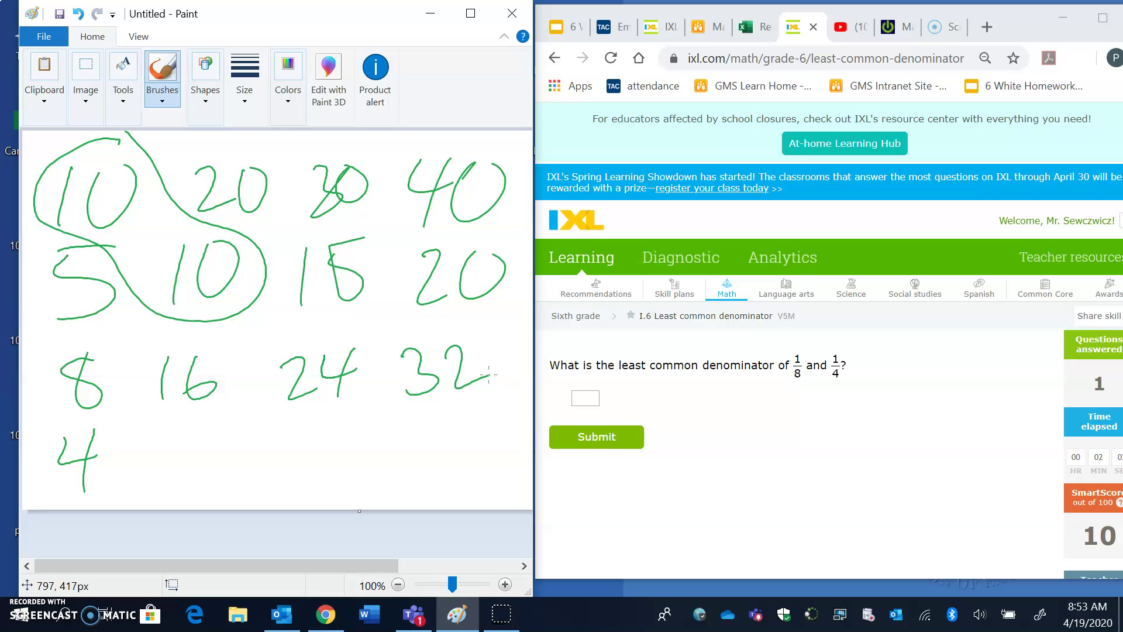
pyautogui.moveTo(193, 426)
pyautogui.mouseDown()
pyautogui.moveTo(170, 451)
pyautogui.moveTo(193, 426)
pyautogui.mouseUp()
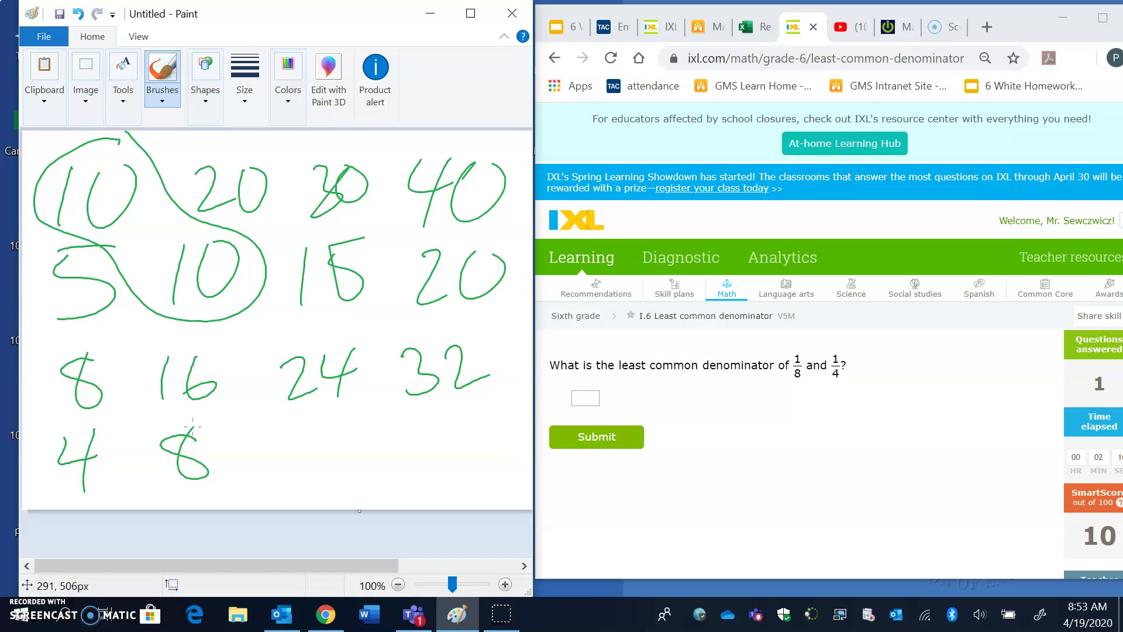
pyautogui.moveTo(126, 351)
pyautogui.mouseDown()
pyautogui.moveTo(58, 382)
pyautogui.moveTo(237, 457)
pyautogui.moveTo(85, 364)
pyautogui.mouseUp()
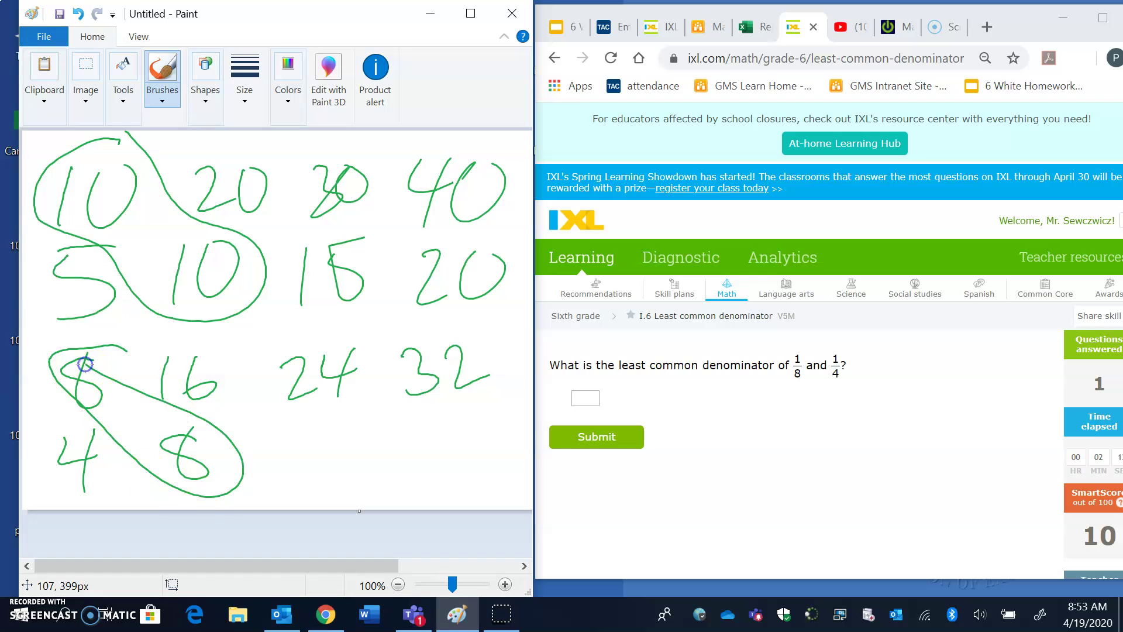
# - Submit 8 as the IXL answer
pyautogui.hotkey('alt', 'Tab')
pyautogui.write('8')
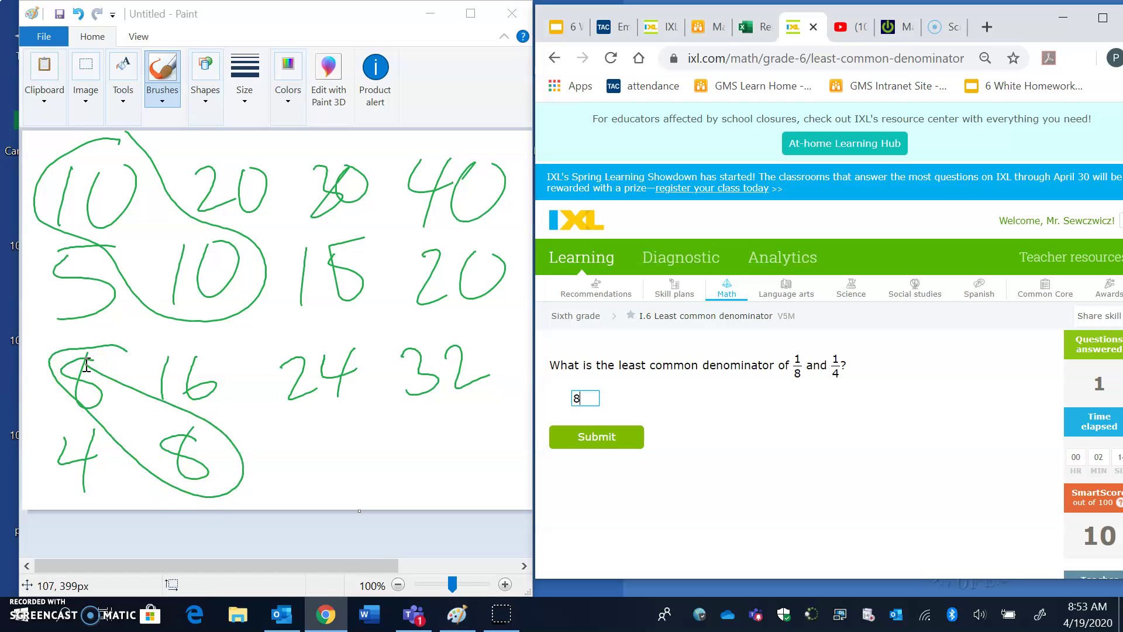
pyautogui.press('Return')
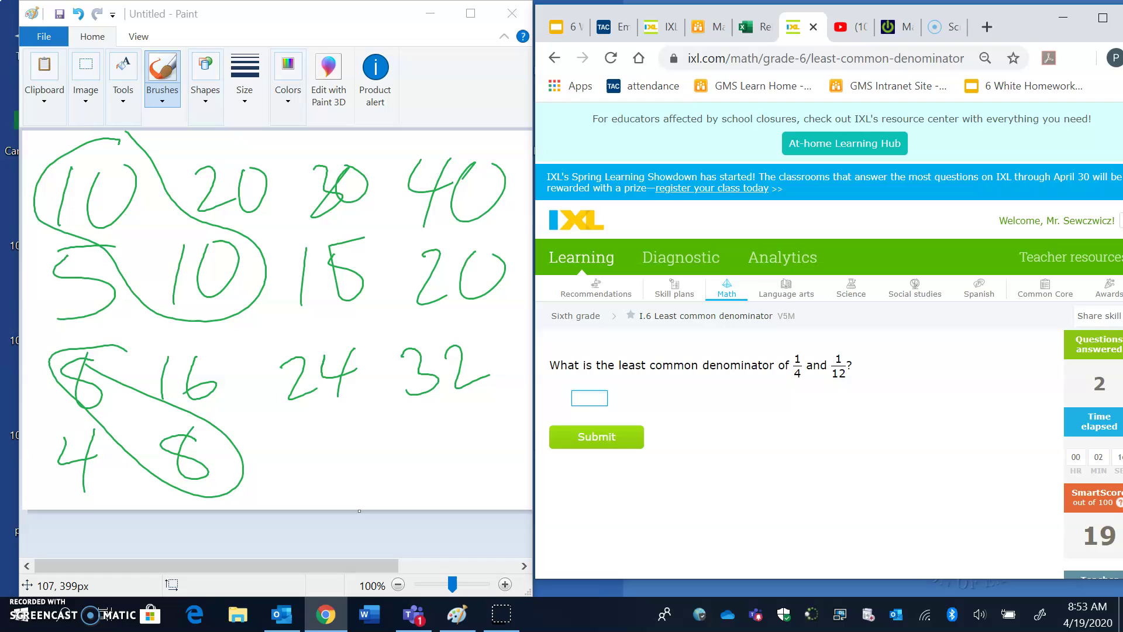
# - Erase the left column and parts of the 16, 24 and lower 20 with the eraser
pyautogui.click(123, 94)
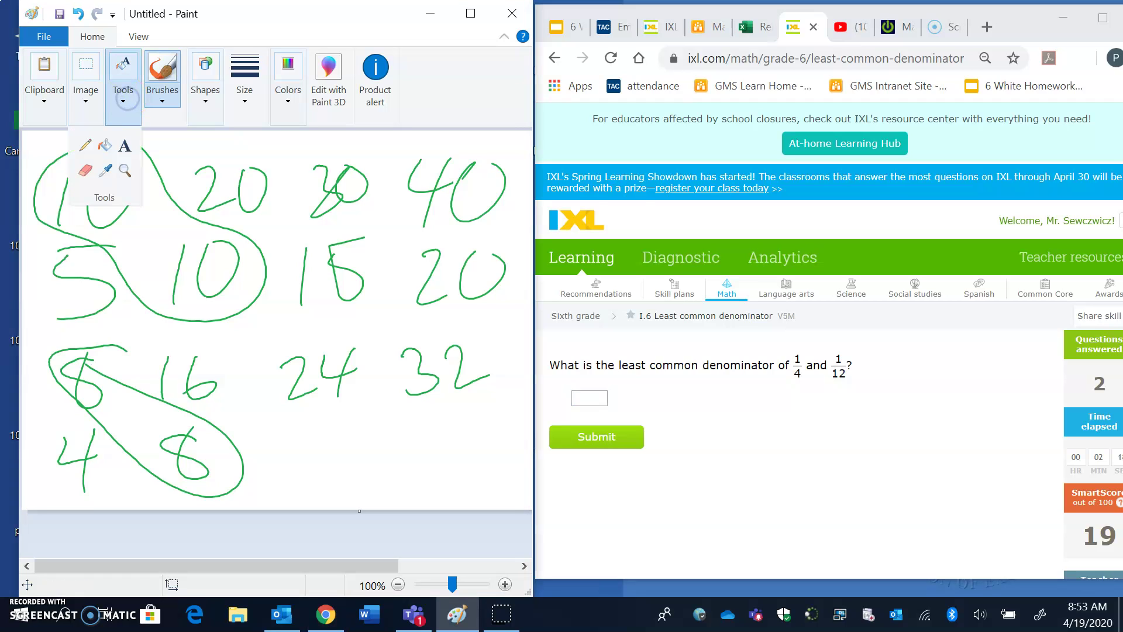
pyautogui.click(81, 174)
pyautogui.moveTo(80, 174)
pyautogui.mouseDown()
pyautogui.moveTo(100, 466)
pyautogui.moveTo(80, 276)
pyautogui.moveTo(94, 344)
pyautogui.mouseUp()
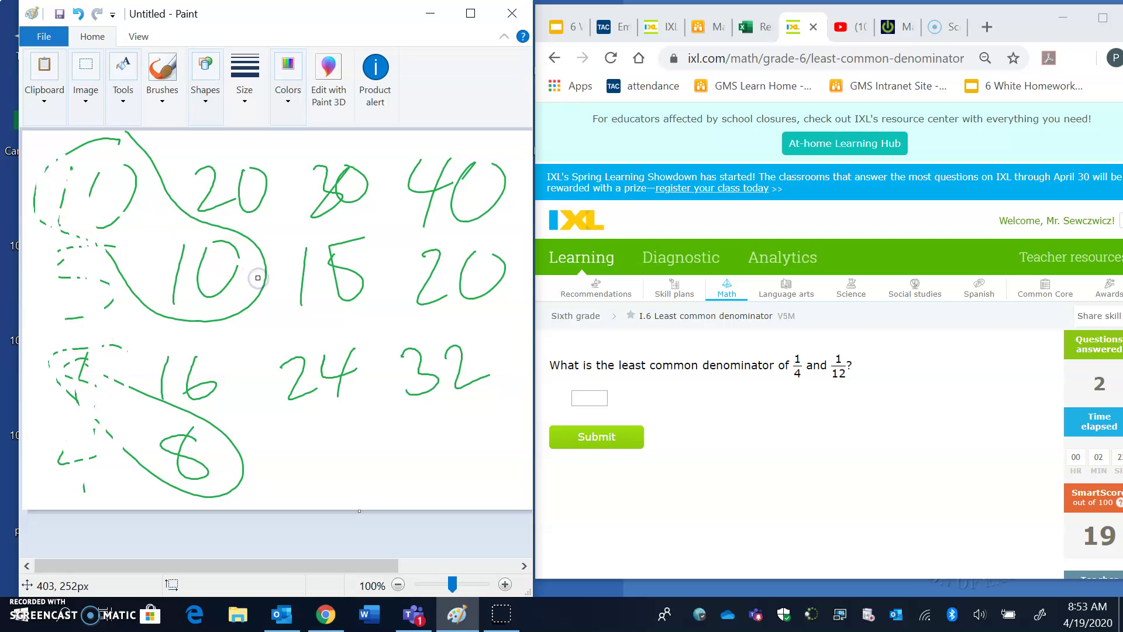
pyautogui.click(123, 105)
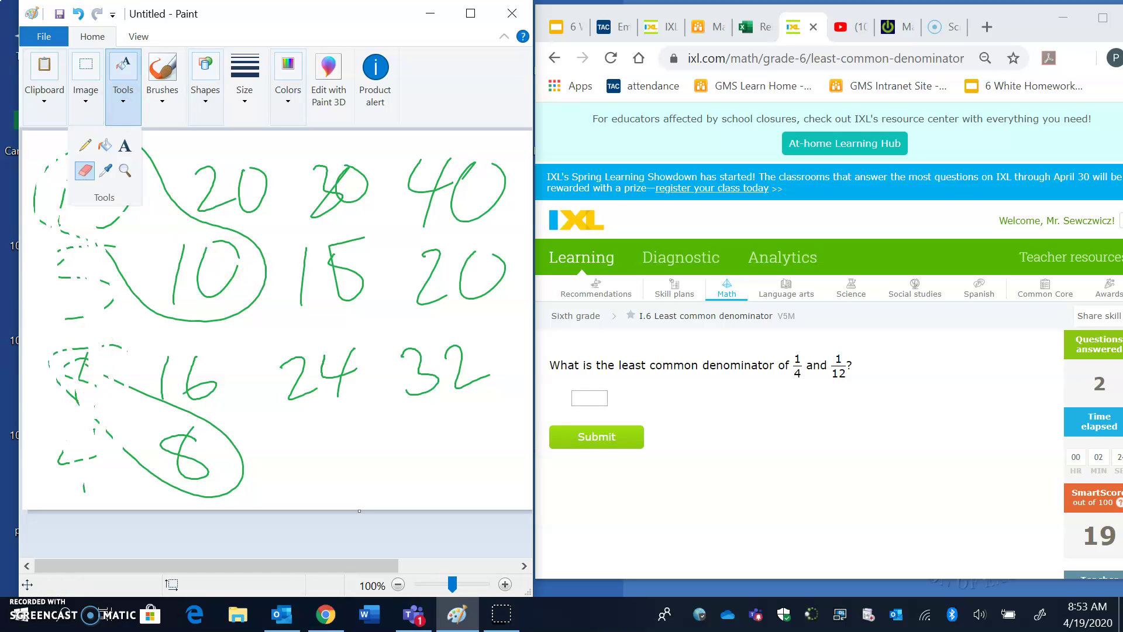
pyautogui.click(85, 170)
pyautogui.moveTo(201, 394)
pyautogui.mouseDown()
pyautogui.moveTo(176, 329)
pyautogui.moveTo(166, 241)
pyautogui.moveTo(71, 170)
pyautogui.moveTo(71, 216)
pyautogui.moveTo(234, 188)
pyautogui.moveTo(246, 296)
pyautogui.mouseUp()
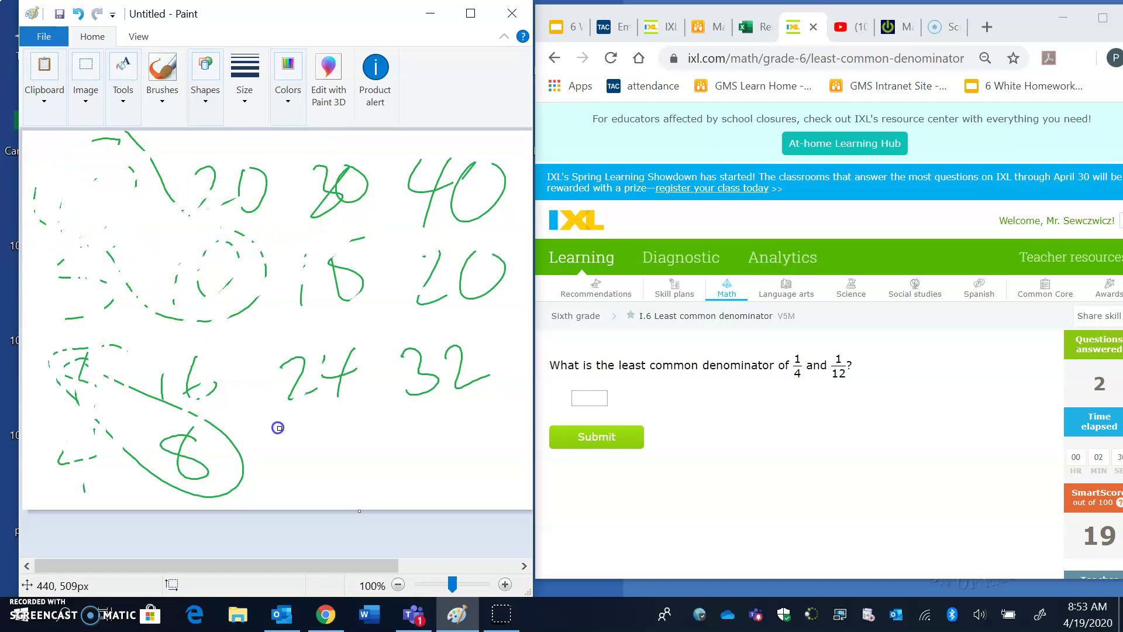
pyautogui.moveTo(278, 428)
pyautogui.mouseDown()
pyautogui.moveTo(416, 281)
pyautogui.moveTo(436, 307)
pyautogui.mouseUp()
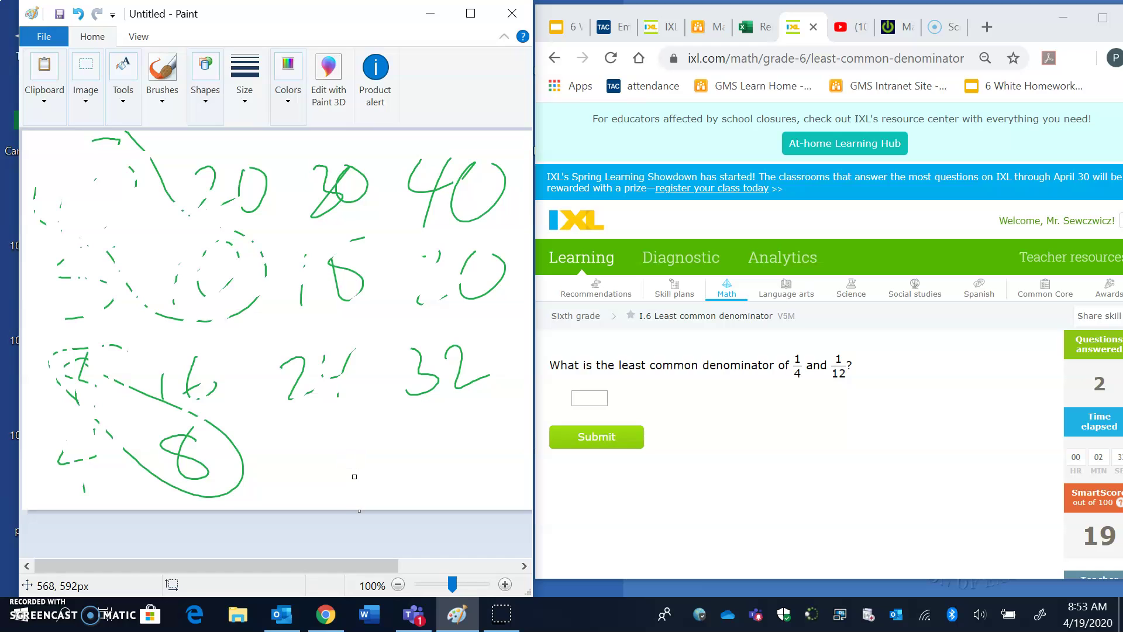
# - Undo the erasures and recent strokes, dismissing two Save As dialogs opened by mistake
pyautogui.click(78, 14)
pyautogui.click(79, 14)
pyautogui.click(79, 14)
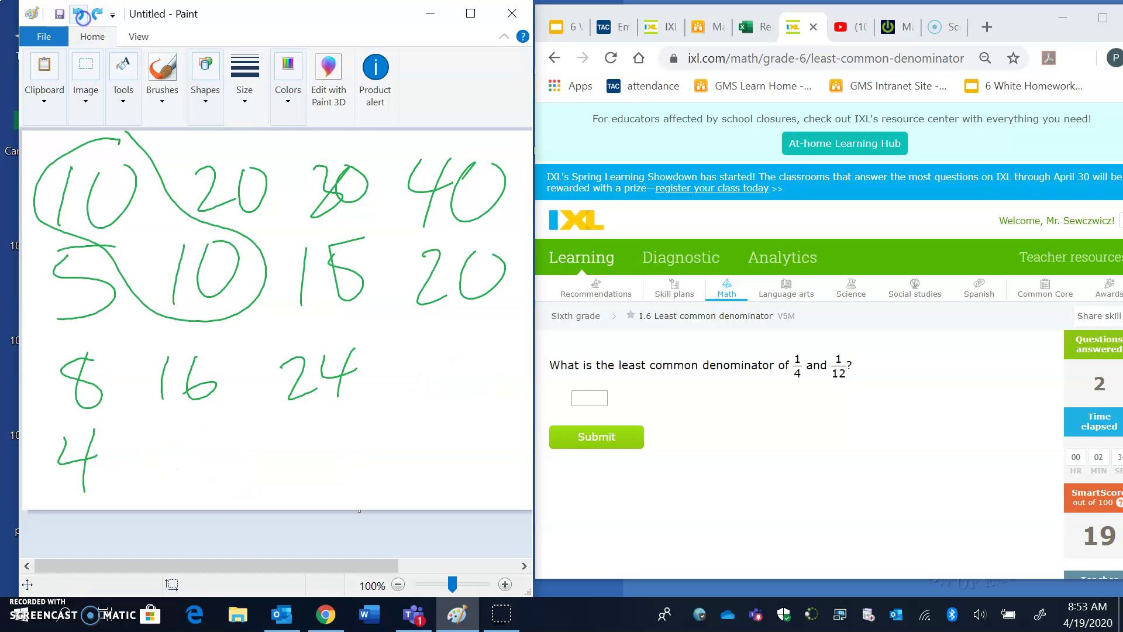
pyautogui.click(79, 14)
pyautogui.click(78, 14)
pyautogui.click(59, 14)
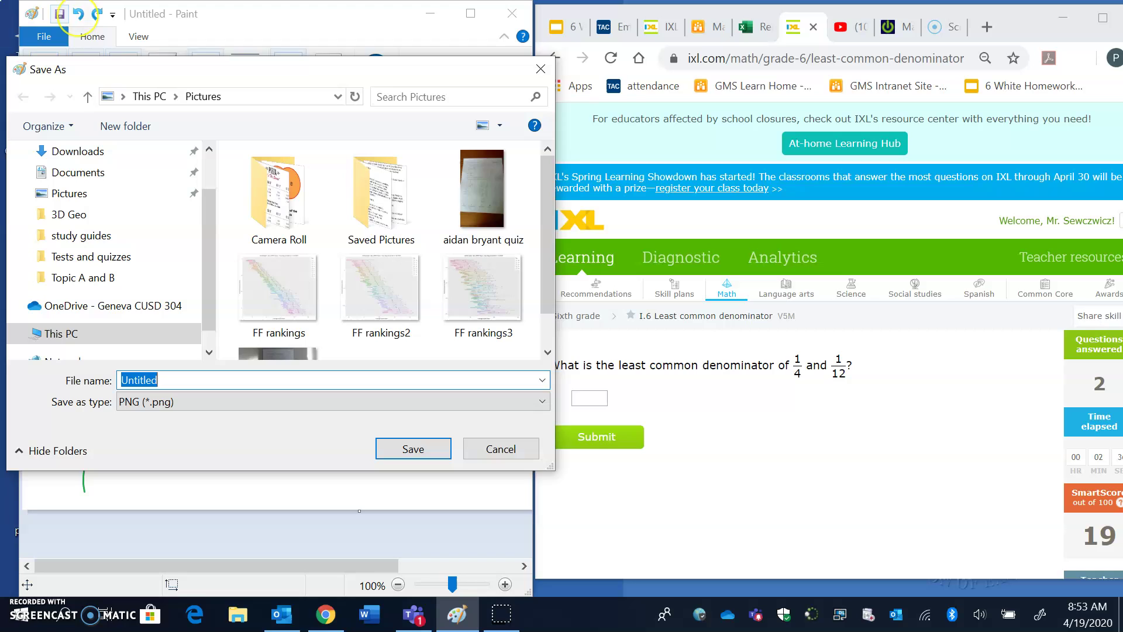
pyautogui.press('Escape')
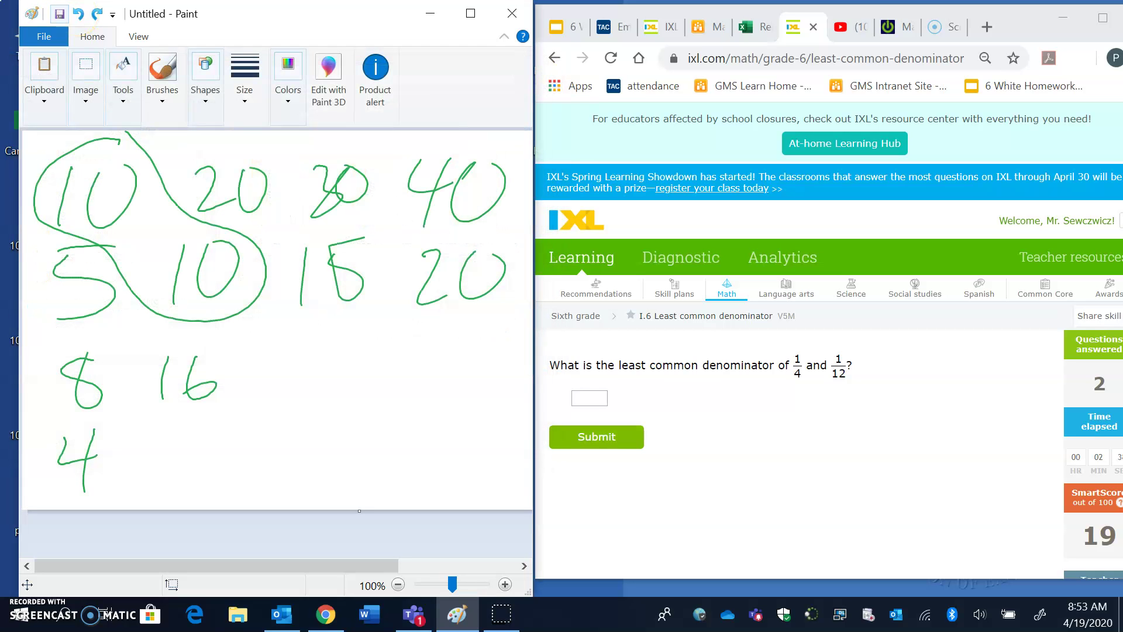
pyautogui.click(74, 17)
pyautogui.click(74, 16)
pyautogui.click(74, 16)
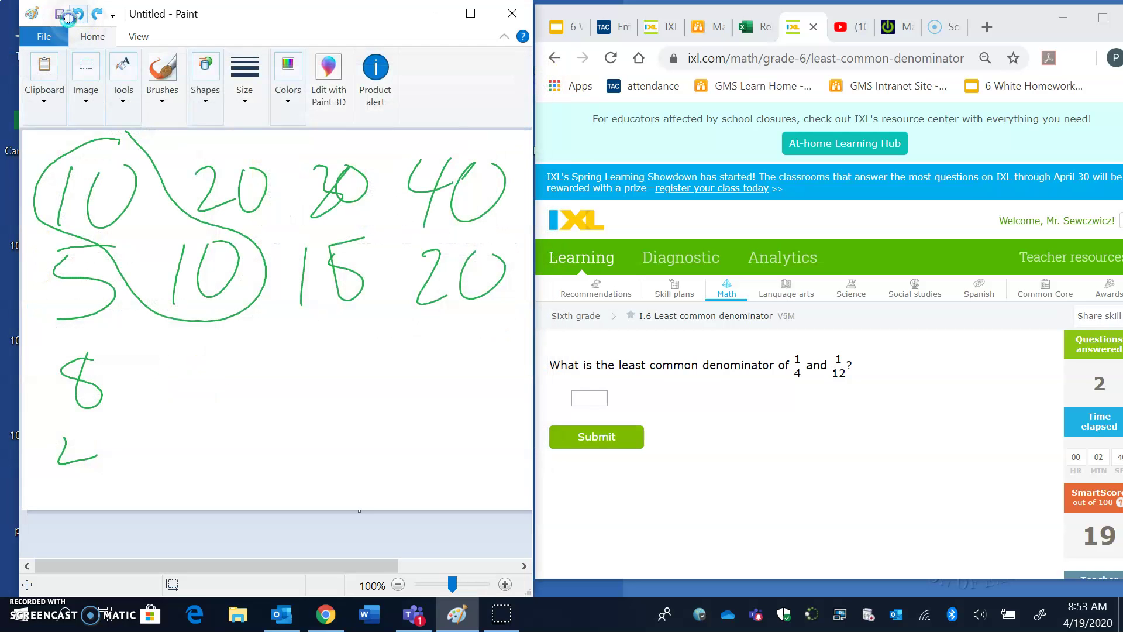
pyautogui.click(61, 14)
pyautogui.click(559, 13)
# - Undo the 32, the big loop, the lower 20, the 15 and the lower 10
pyautogui.click(80, 14)
pyautogui.click(80, 15)
pyautogui.click(82, 14)
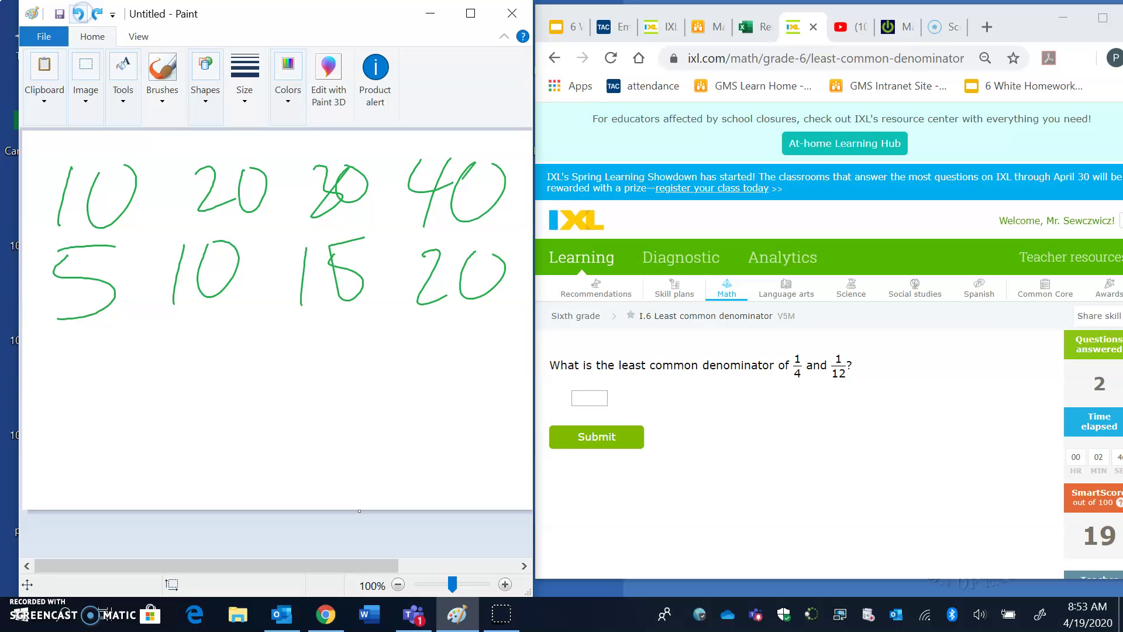
pyautogui.click(81, 14)
pyautogui.click(81, 14)
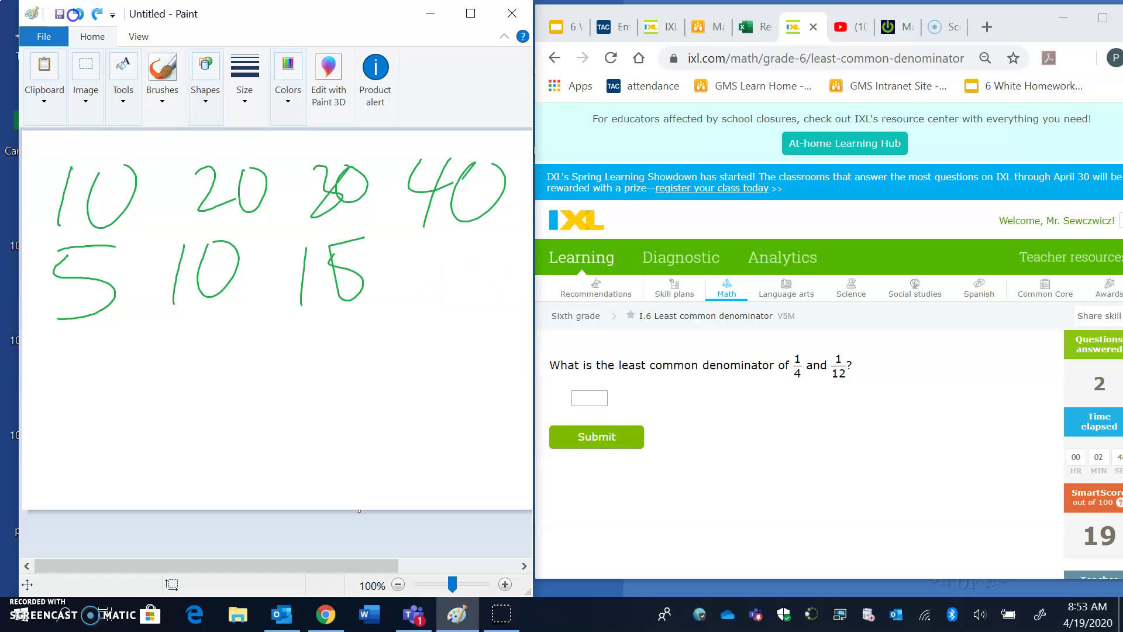
pyautogui.click(78, 14)
pyautogui.click(78, 14)
pyautogui.click(78, 13)
pyautogui.click(79, 13)
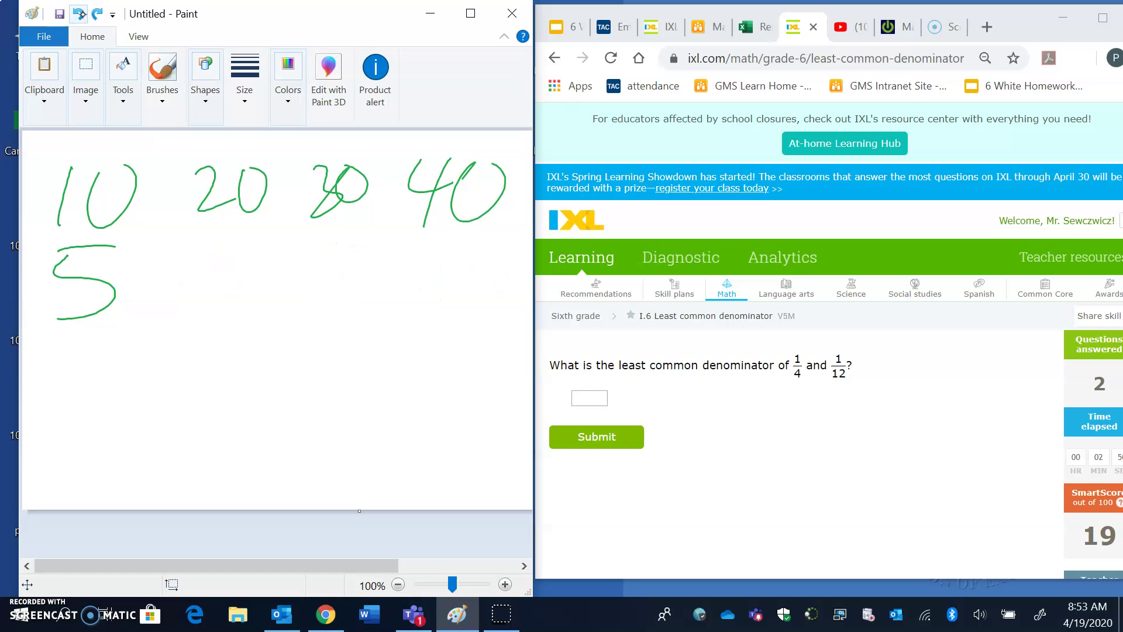
# - Undo the 40, 30, upper 20 and the 5, leaving only the first 10
pyautogui.click(80, 12)
pyautogui.click(80, 13)
pyautogui.click(80, 13)
pyautogui.click(80, 13)
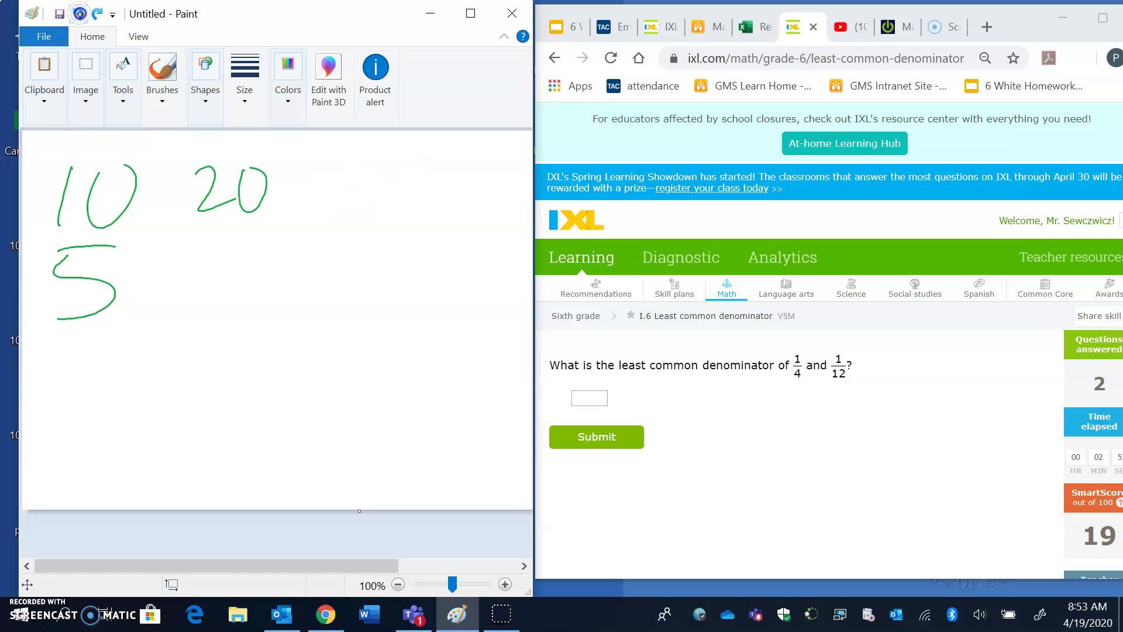
pyautogui.click(81, 13)
pyautogui.click(81, 14)
pyautogui.click(81, 14)
pyautogui.click(80, 13)
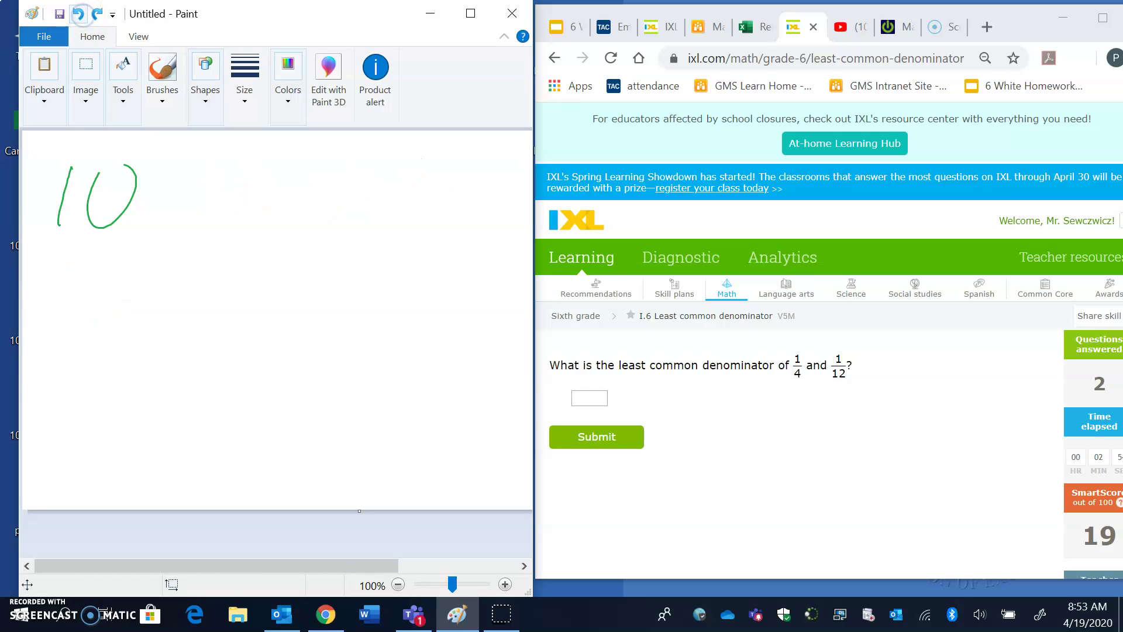
pyautogui.click(80, 13)
pyautogui.click(80, 14)
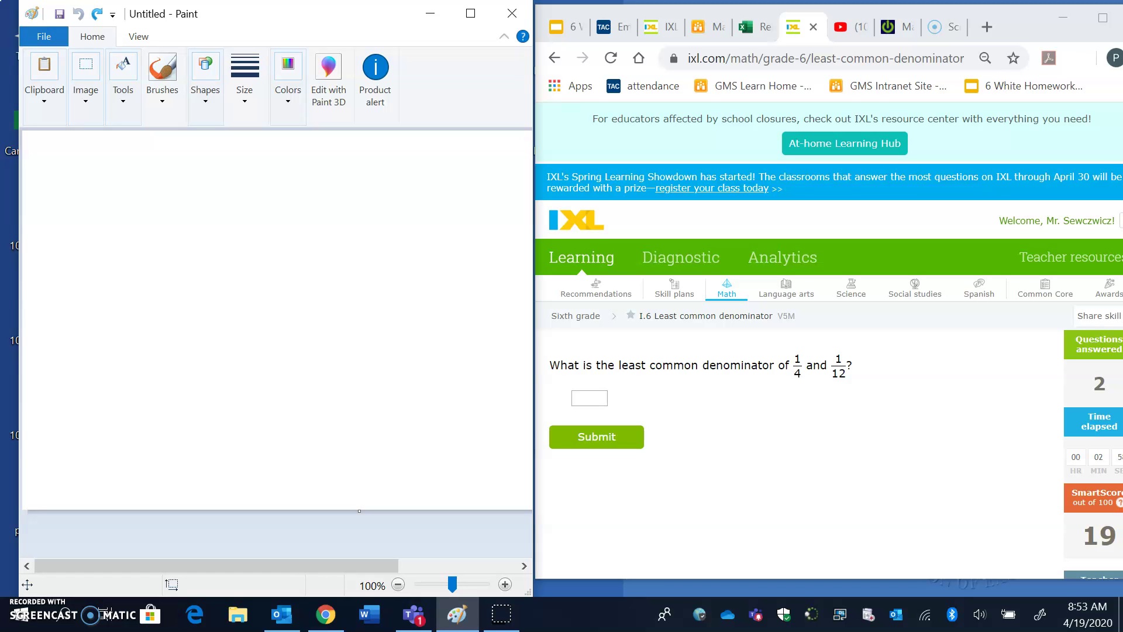
# - Submit 12 in IXL as the LCD of 1/4 and 1/12, then return to Paint's colours
pyautogui.click(589, 398)
pyautogui.write('12')
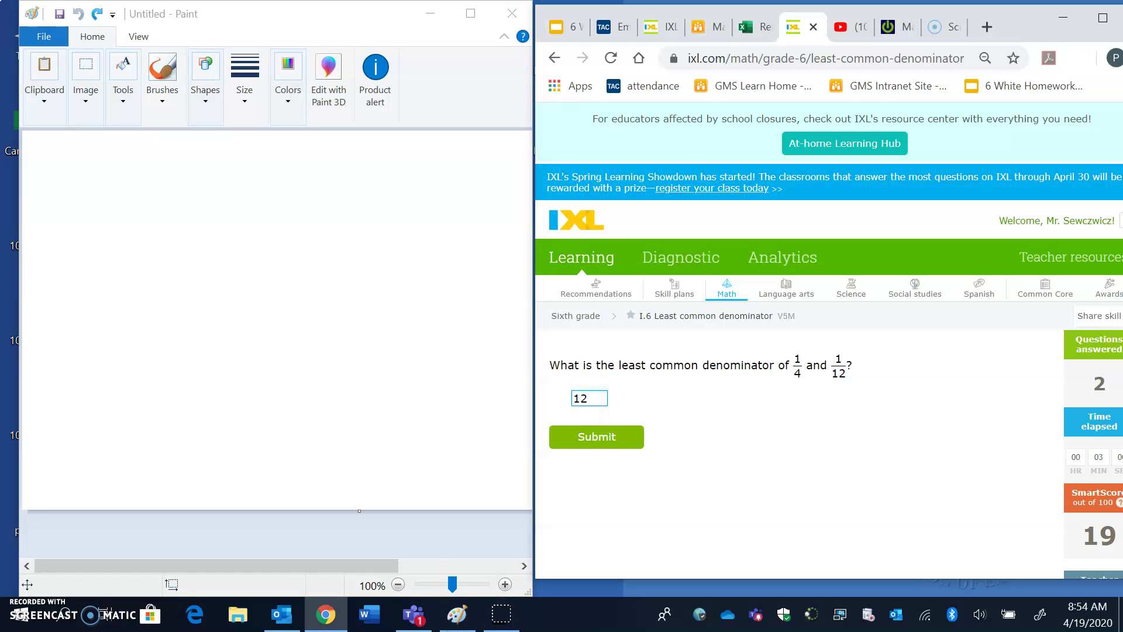
pyautogui.press('Return')
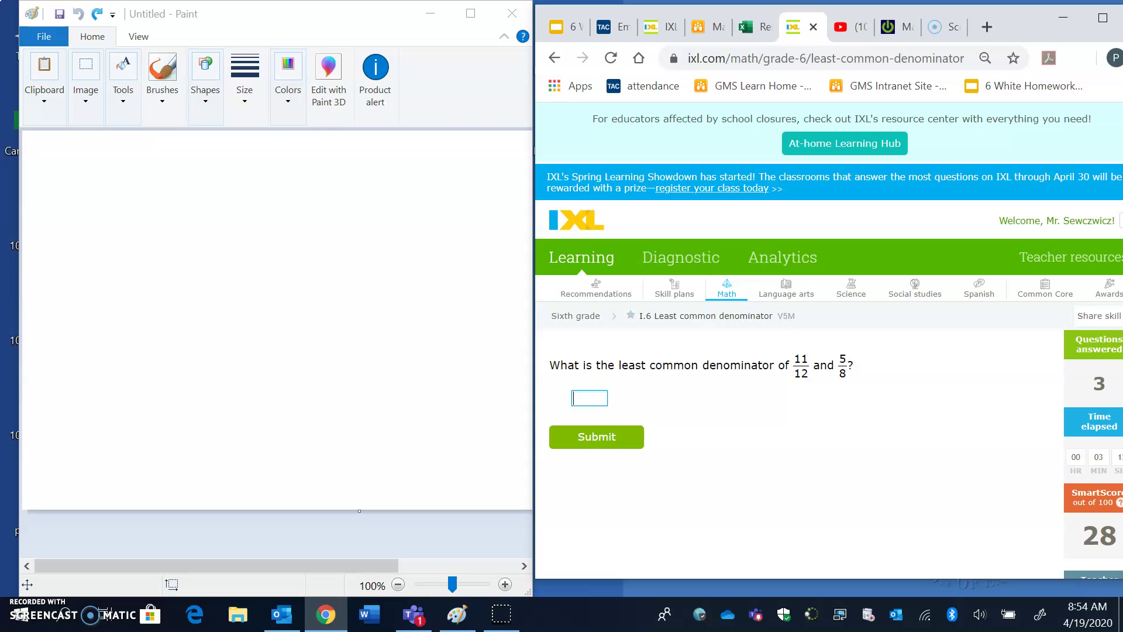
pyautogui.click(44, 203)
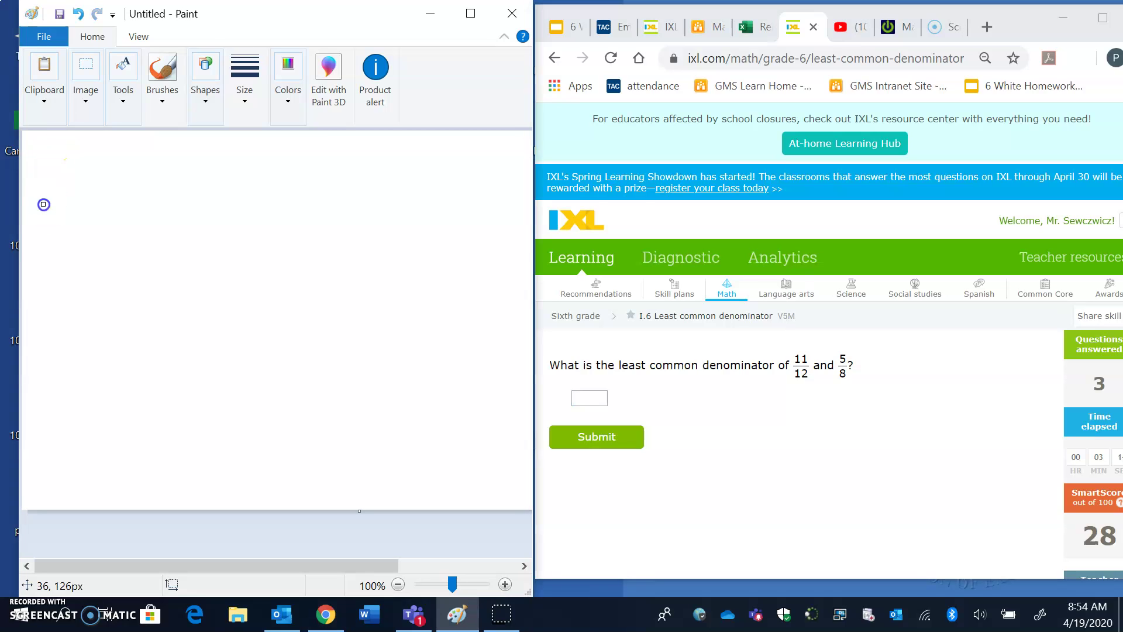
pyautogui.click(304, 89)
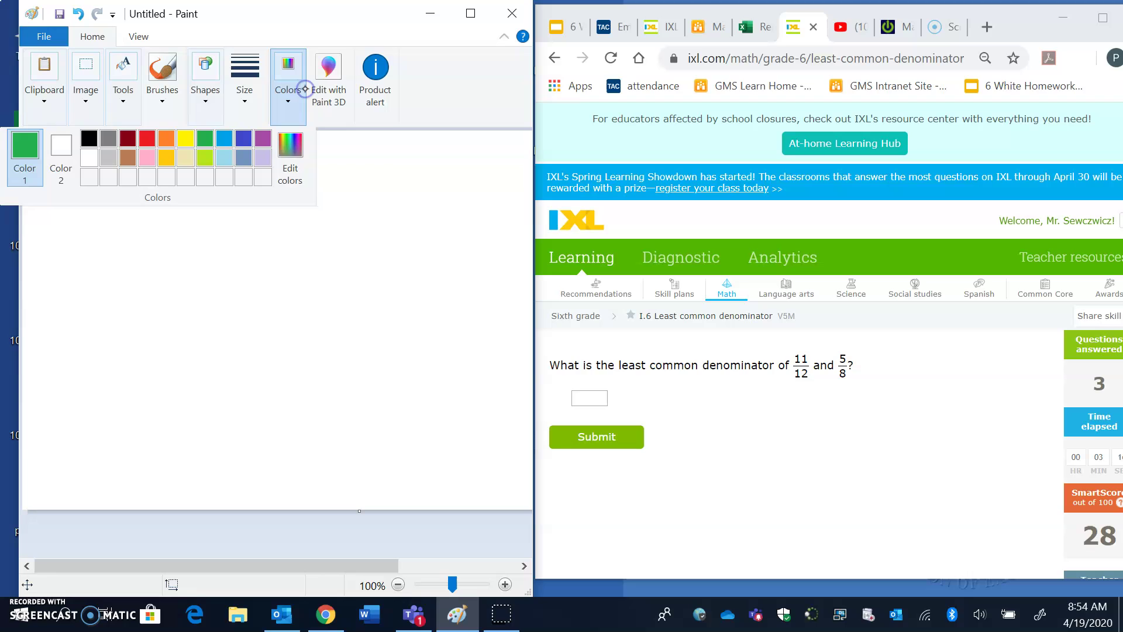
# - Handwrite 12, 24, 36, 48 across the top with 8 starting the row below
pyautogui.click(146, 82)
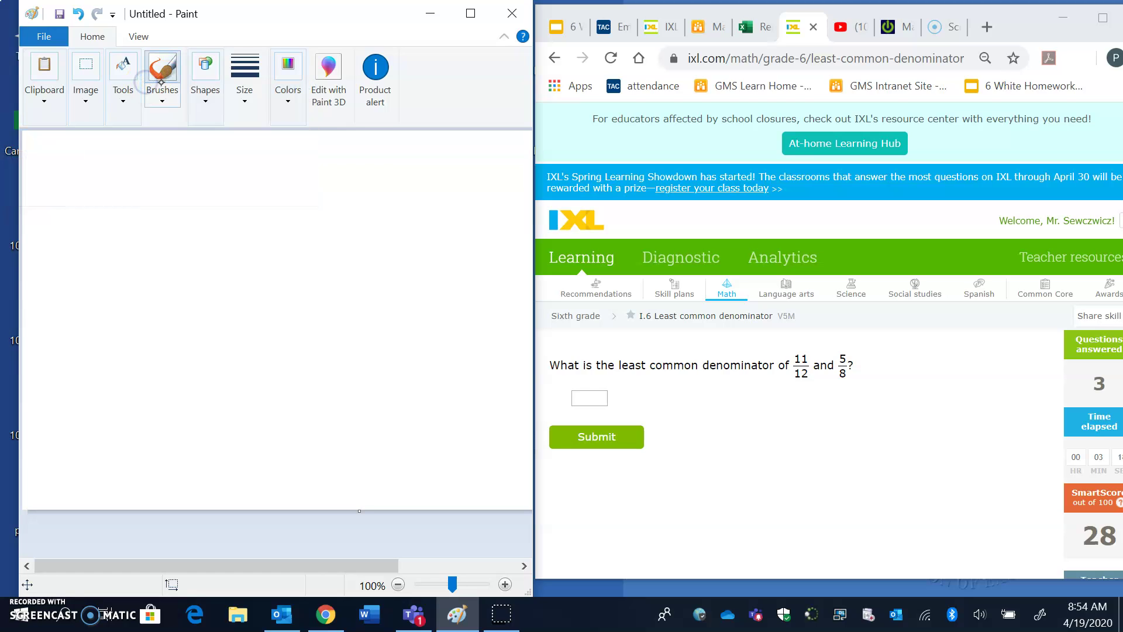
pyautogui.moveTo(53, 159)
pyautogui.mouseDown()
pyautogui.moveTo(51, 210)
pyautogui.moveTo(117, 195)
pyautogui.mouseUp()
pyautogui.moveTo(83, 242)
pyautogui.mouseDown()
pyautogui.moveTo(76, 289)
pyautogui.moveTo(81, 250)
pyautogui.mouseUp()
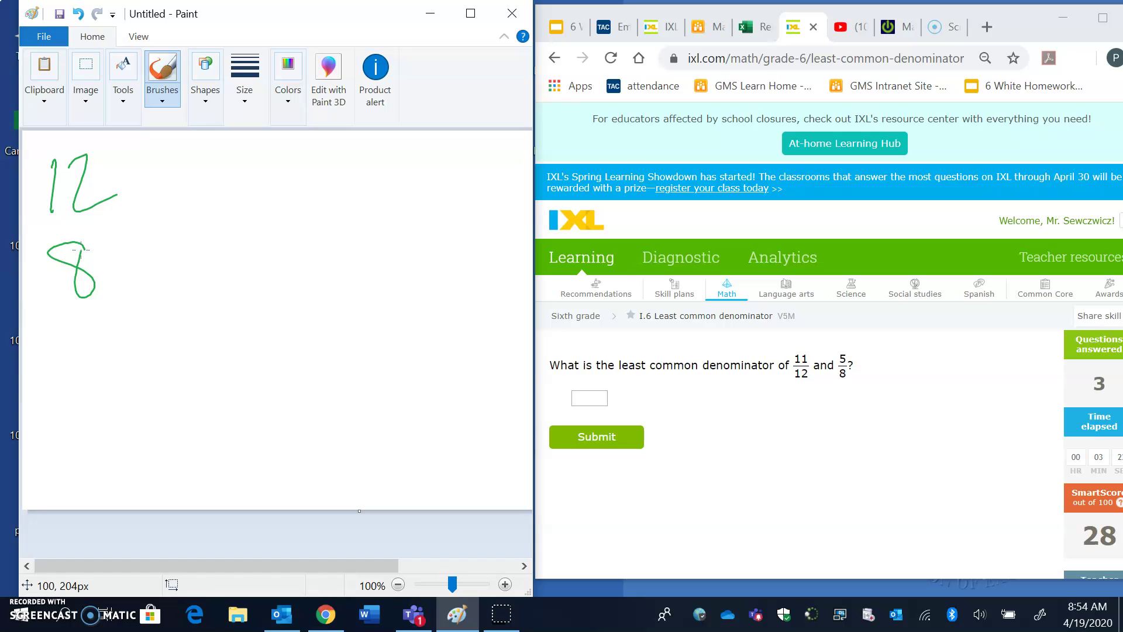
pyautogui.moveTo(164, 158)
pyautogui.mouseDown()
pyautogui.moveTo(216, 184)
pyautogui.moveTo(263, 169)
pyautogui.mouseUp()
pyautogui.moveTo(264, 147); pyautogui.dragTo(247, 202)
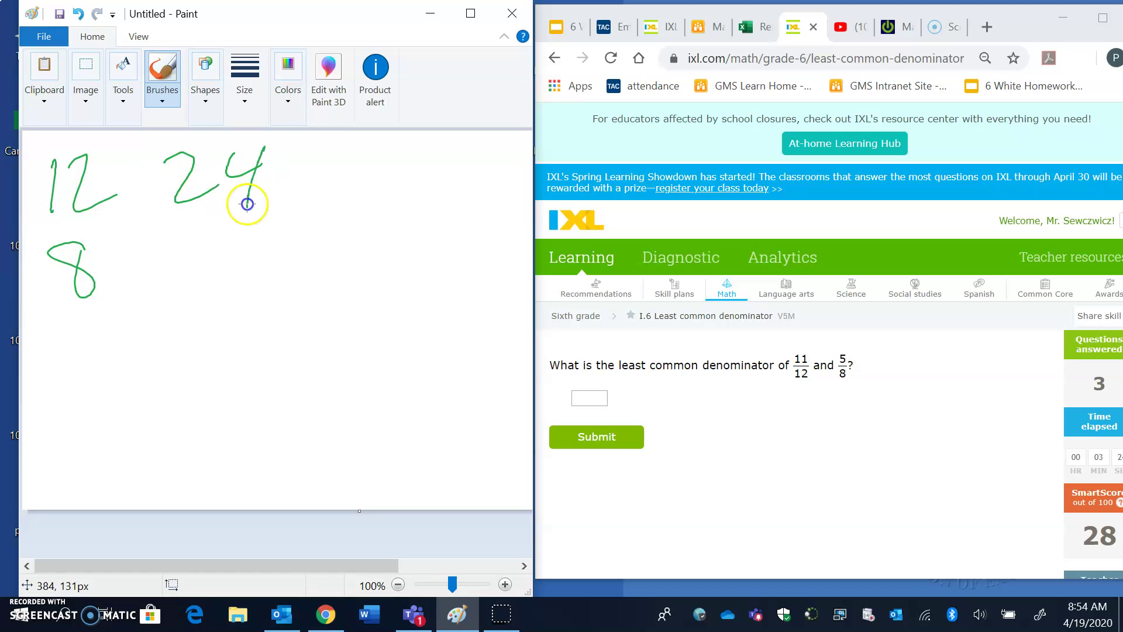
pyautogui.moveTo(307, 156)
pyautogui.mouseDown()
pyautogui.moveTo(338, 204)
pyautogui.moveTo(367, 191)
pyautogui.mouseUp()
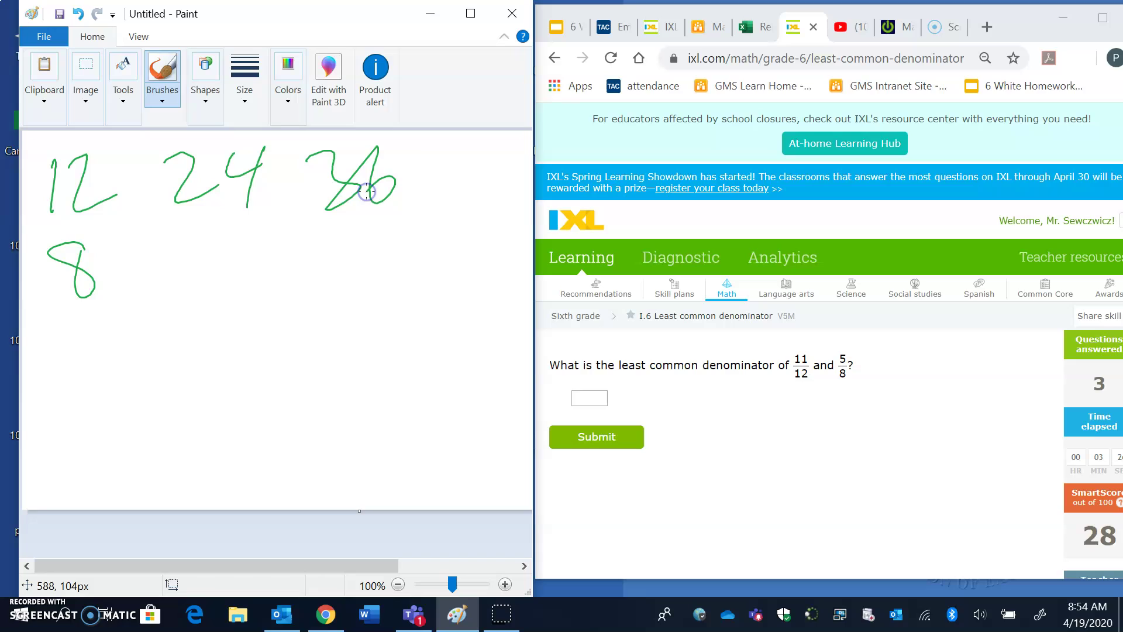
pyautogui.moveTo(437, 150)
pyautogui.mouseDown()
pyautogui.moveTo(465, 175)
pyautogui.moveTo(450, 211)
pyautogui.mouseUp()
pyautogui.moveTo(498, 143)
pyautogui.mouseDown()
pyautogui.moveTo(496, 181)
pyautogui.moveTo(493, 154)
pyautogui.mouseUp()
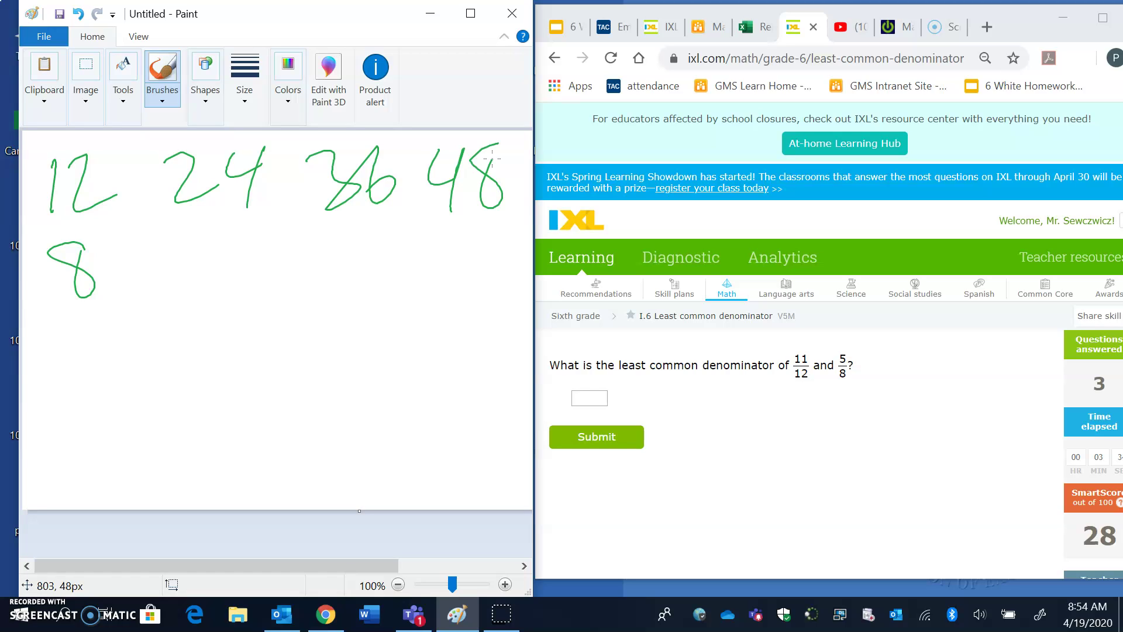
# - Continue the lower row with 16 and 24
pyautogui.moveTo(174, 236)
pyautogui.mouseDown()
pyautogui.moveTo(163, 275)
pyautogui.moveTo(181, 270)
pyautogui.mouseUp()
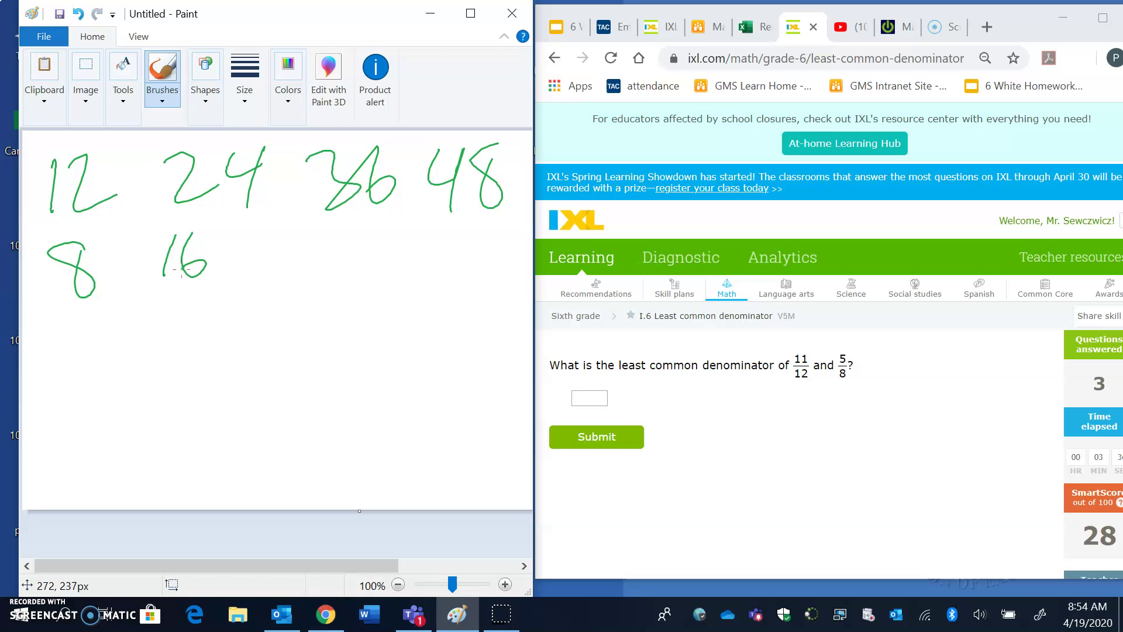
pyautogui.moveTo(287, 245); pyautogui.dragTo(325, 257)
pyautogui.moveTo(347, 235); pyautogui.dragTo(353, 242)
pyautogui.moveTo(356, 225); pyautogui.dragTo(341, 265)
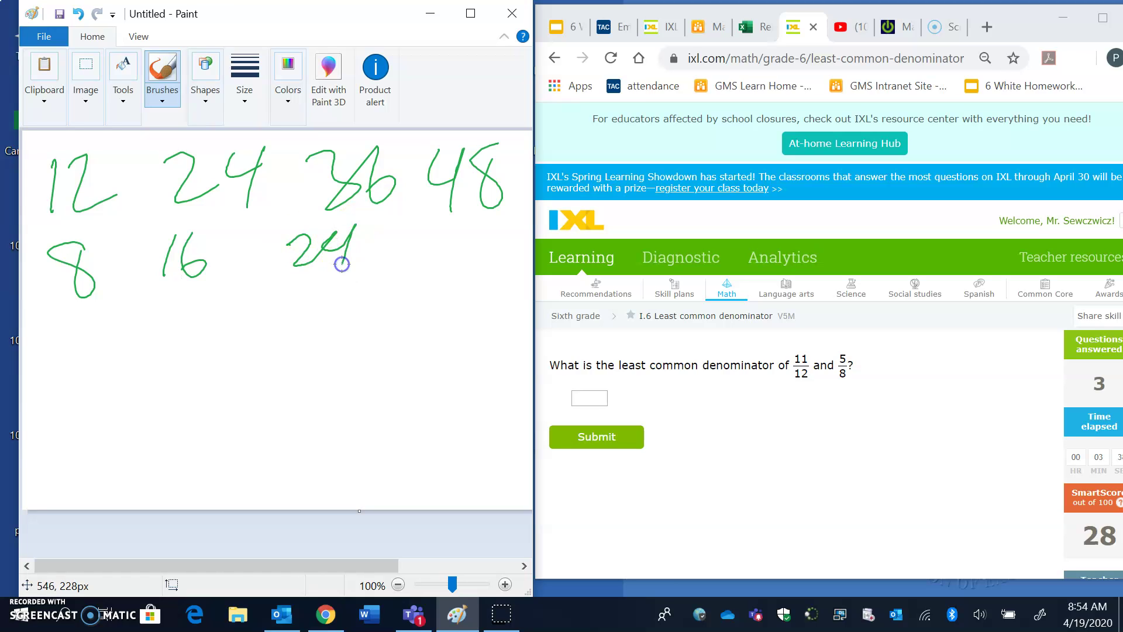
# - Submit 24 as the IXL answer and go back to Paint
pyautogui.hotkey('alt', 'Tab')
pyautogui.write('24')
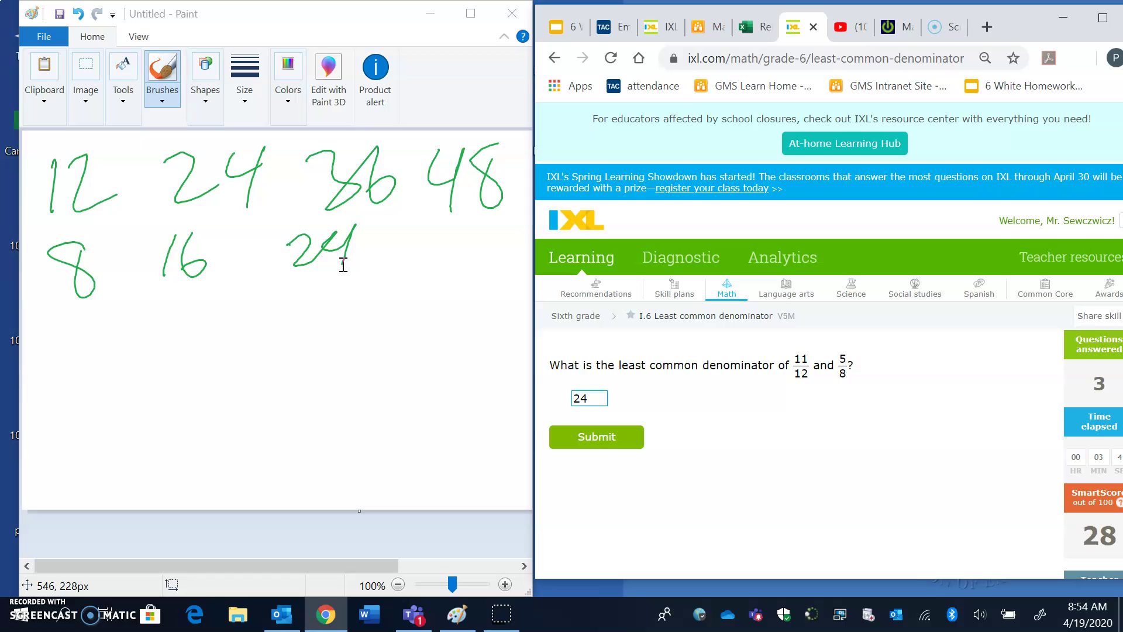
pyautogui.press('Return')
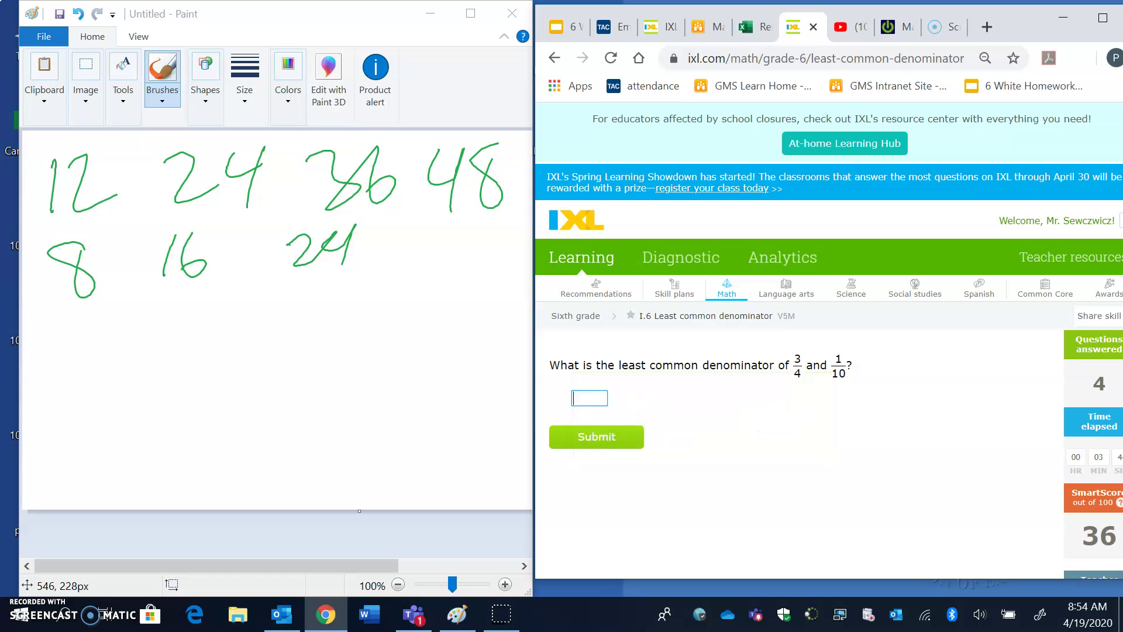
pyautogui.hotkey('alt', 'Tab')
# - Start new rows with 4, 8, 12, 16 and a 10 beneath the 4
pyautogui.moveTo(63, 331)
pyautogui.mouseDown()
pyautogui.moveTo(89, 348)
pyautogui.moveTo(77, 374)
pyautogui.mouseUp()
pyautogui.moveTo(45, 417)
pyautogui.mouseDown()
pyautogui.moveTo(33, 467)
pyautogui.moveTo(68, 414)
pyautogui.mouseUp()
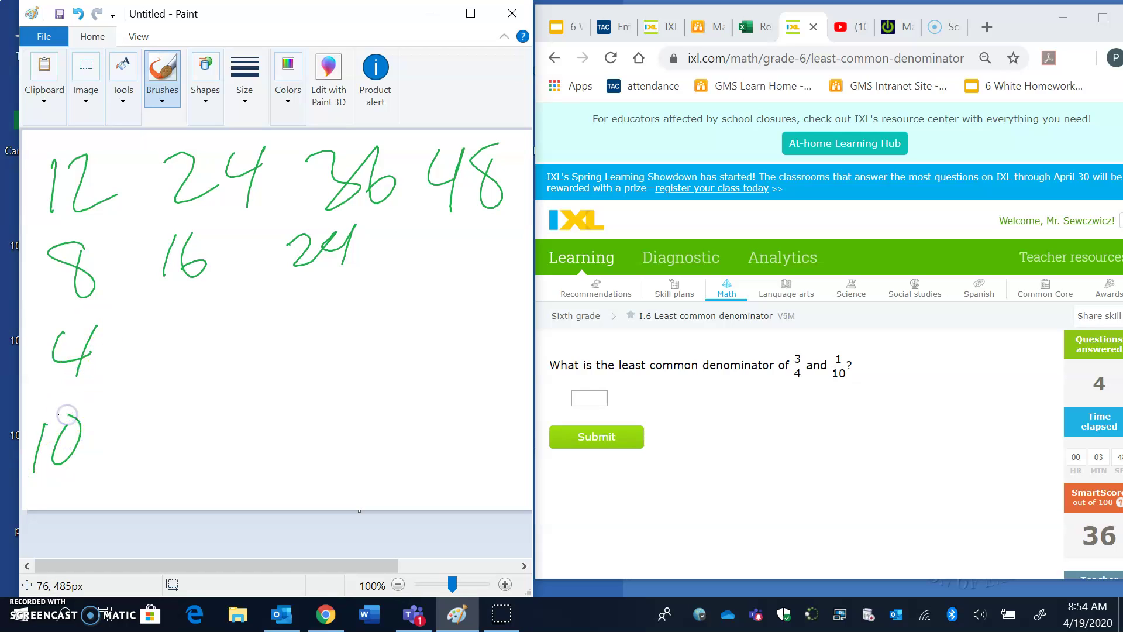
pyautogui.moveTo(175, 321)
pyautogui.mouseDown()
pyautogui.moveTo(163, 347)
pyautogui.moveTo(177, 325)
pyautogui.mouseUp()
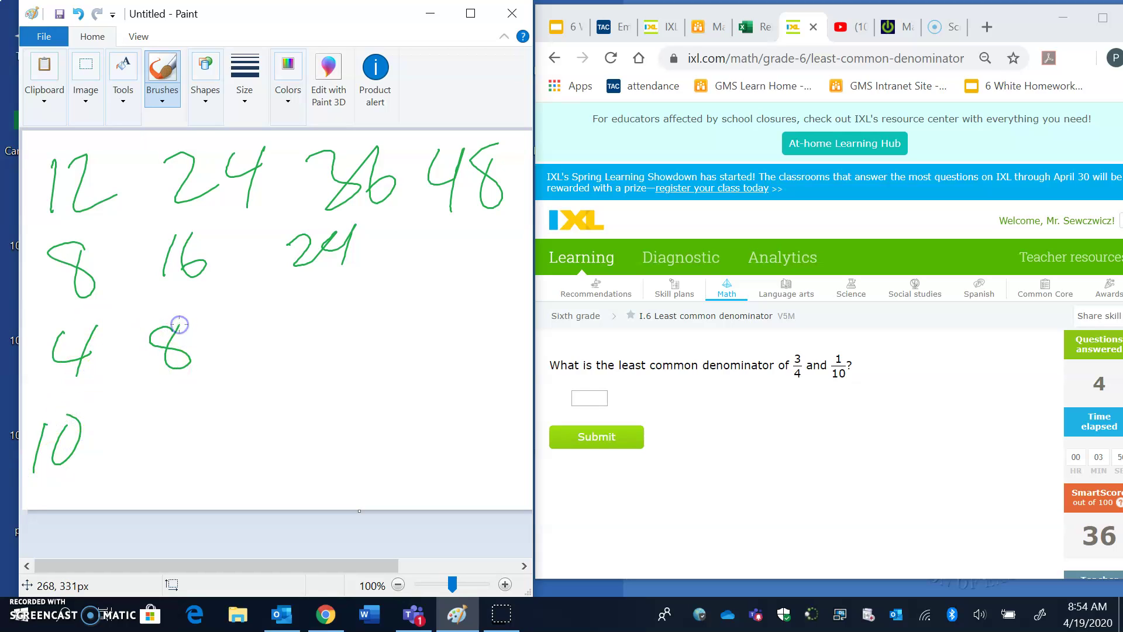
pyautogui.moveTo(271, 326)
pyautogui.mouseDown()
pyautogui.moveTo(262, 367)
pyautogui.moveTo(327, 356)
pyautogui.mouseUp()
pyautogui.moveTo(376, 325)
pyautogui.mouseDown()
pyautogui.moveTo(366, 372)
pyautogui.moveTo(389, 360)
pyautogui.mouseUp()
# - Write 20, 30, 40 in the lower row, add 20 above, and circle both 20s
pyautogui.moveTo(144, 425)
pyautogui.mouseDown()
pyautogui.moveTo(189, 440)
pyautogui.moveTo(213, 404)
pyautogui.moveTo(286, 416)
pyautogui.moveTo(266, 438)
pyautogui.mouseUp()
pyautogui.moveTo(302, 401)
pyautogui.mouseDown()
pyautogui.moveTo(309, 433)
pyautogui.moveTo(300, 402)
pyautogui.mouseUp()
pyautogui.moveTo(354, 395); pyautogui.dragTo(374, 420)
pyautogui.moveTo(384, 395)
pyautogui.mouseDown()
pyautogui.moveTo(368, 441)
pyautogui.moveTo(417, 392)
pyautogui.mouseUp()
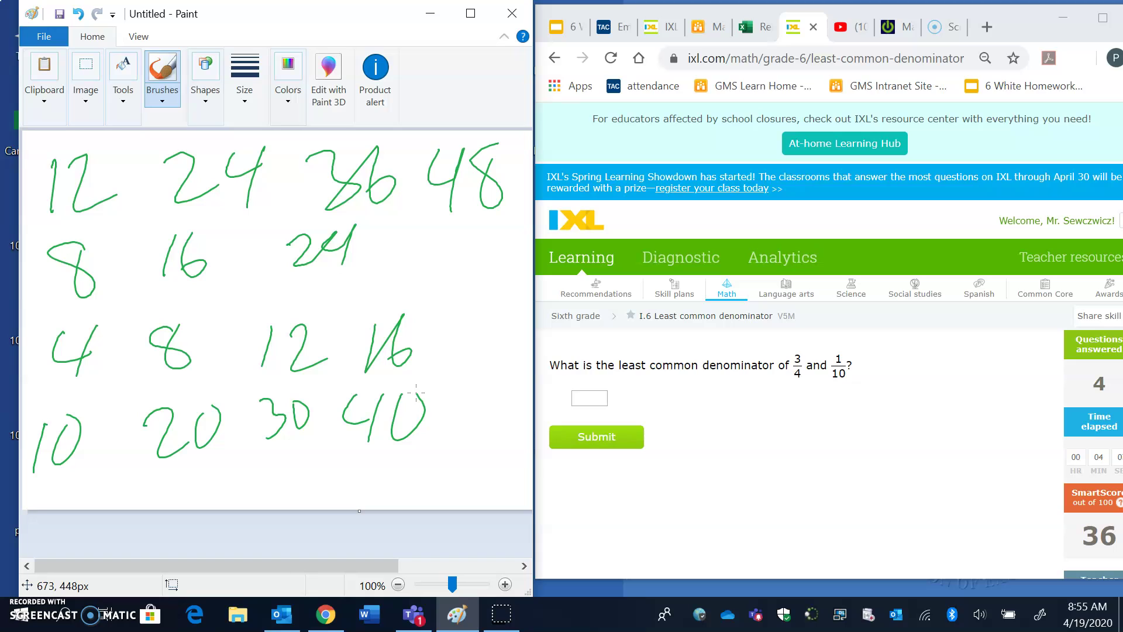
pyautogui.moveTo(466, 332); pyautogui.dragTo(496, 364)
pyautogui.moveTo(515, 320); pyautogui.dragTo(517, 323)
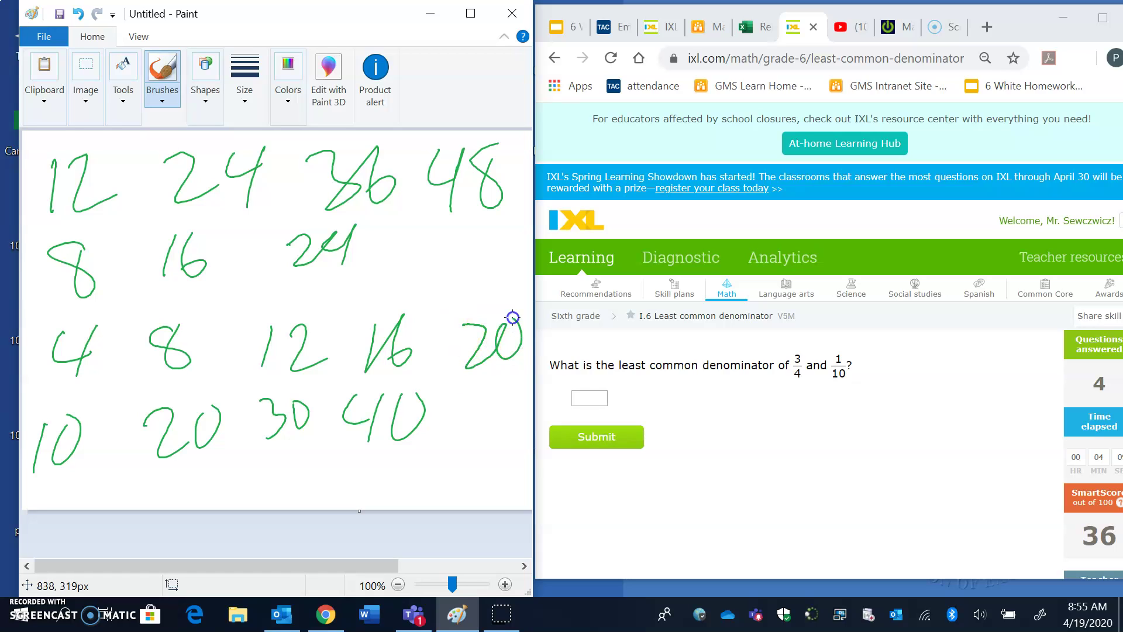
pyautogui.moveTo(445, 306)
pyautogui.mouseDown()
pyautogui.moveTo(234, 386)
pyautogui.moveTo(237, 427)
pyautogui.moveTo(526, 370)
pyautogui.moveTo(440, 316)
pyautogui.mouseUp()
# - Submit 20 in IXL as the least common denominator of 3/4 and 1/10
pyautogui.hotkey('alt', 'Tab')
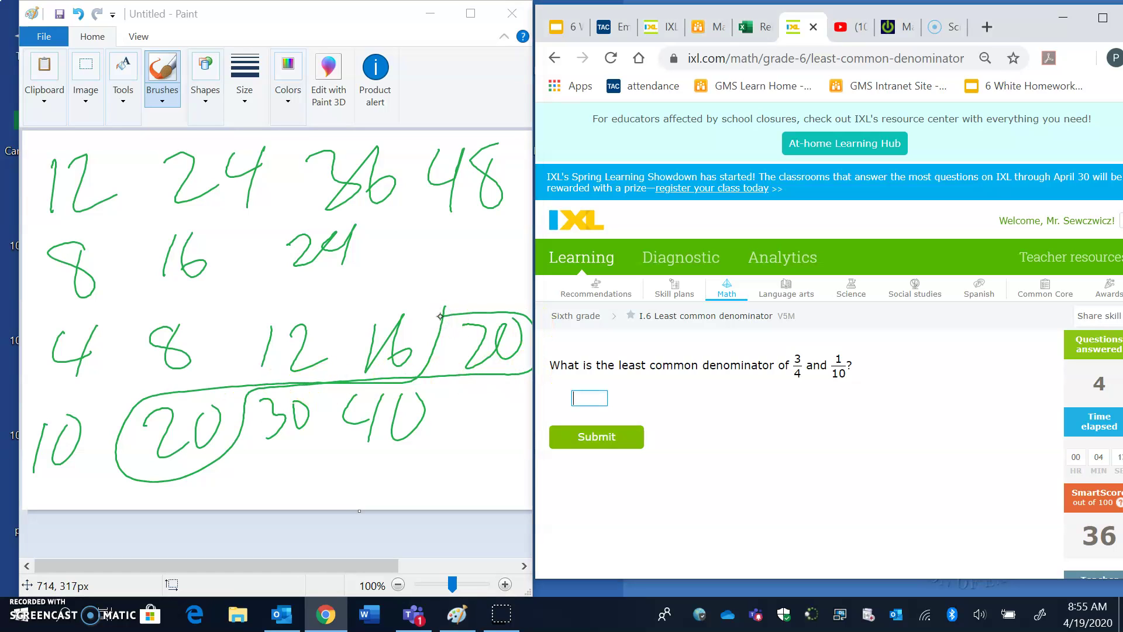
pyautogui.write('20')
pyautogui.press('Return')
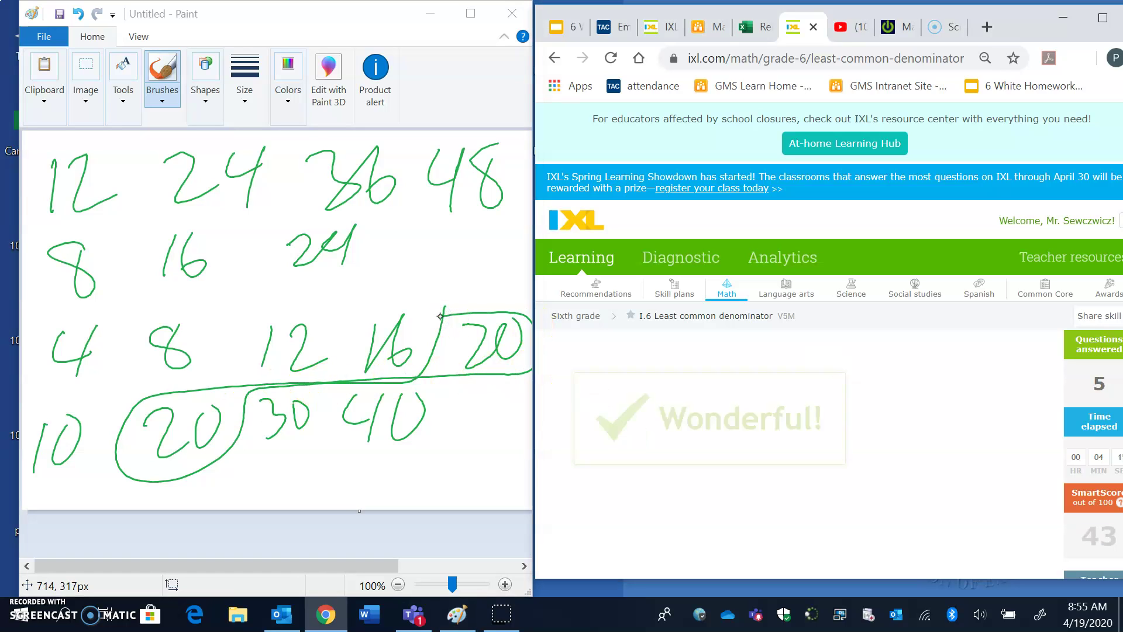